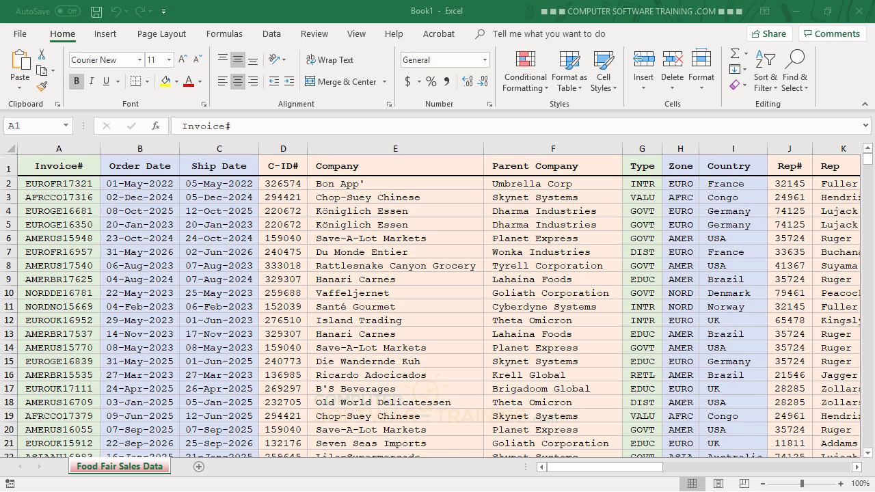
# Create a PivotTable on a new worksheet from the full Food Fair Sales Data range.
pyautogui.click(386, 253)
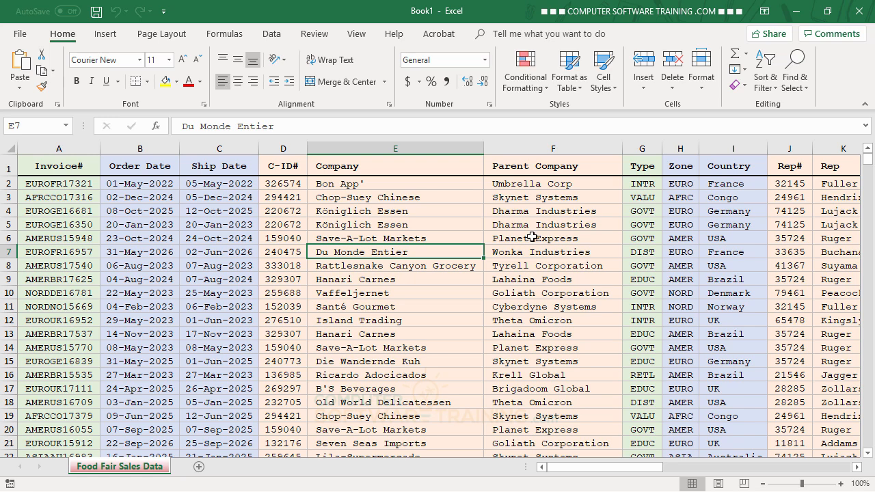
pyautogui.click(234, 227)
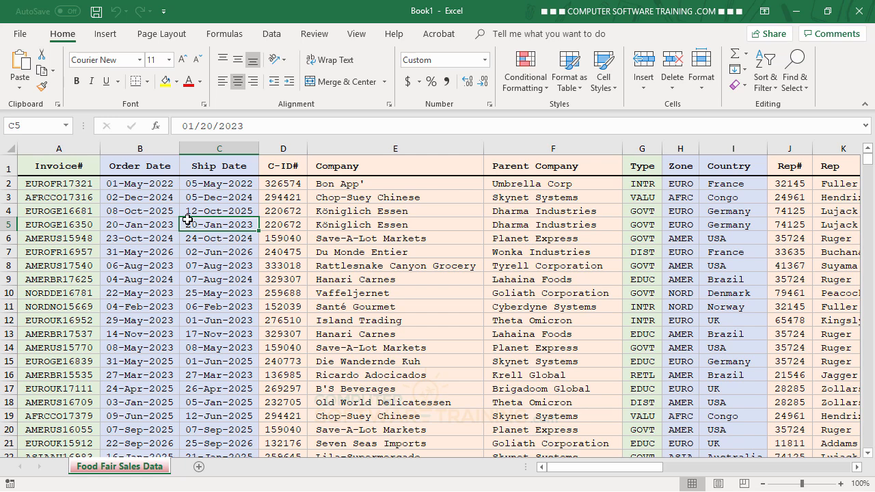
pyautogui.click(110, 35)
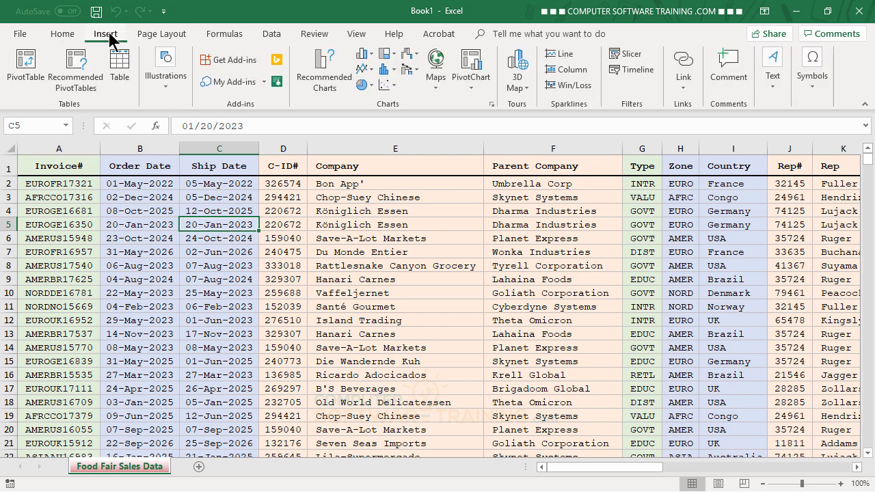
pyautogui.click(34, 62)
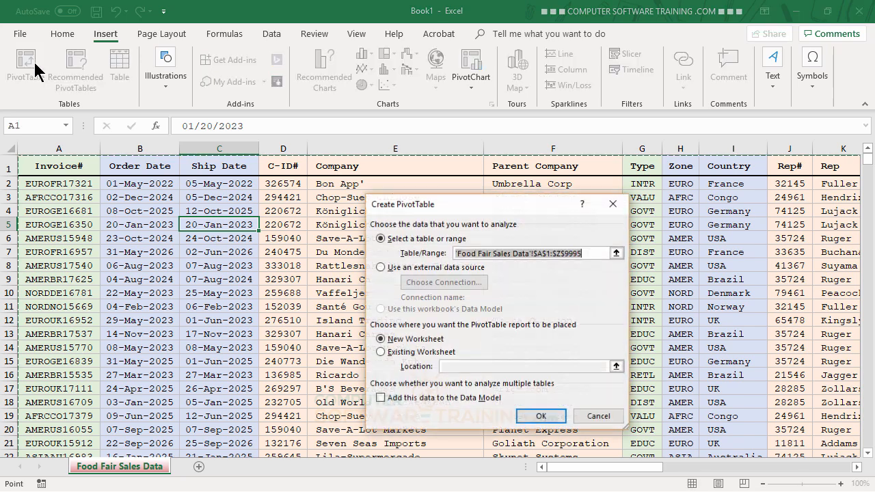
pyautogui.click(542, 418)
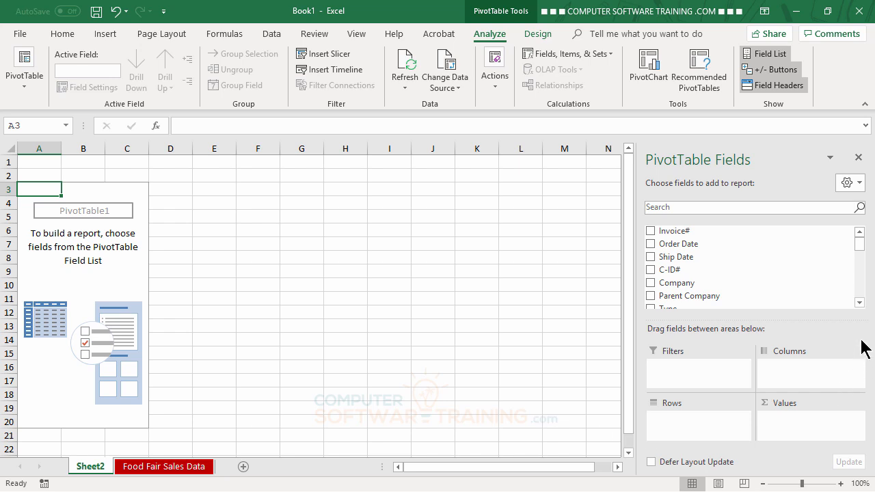
# Add the Rep field to the PivotTable's Rows area.
pyautogui.click(859, 303)
pyautogui.click(859, 302)
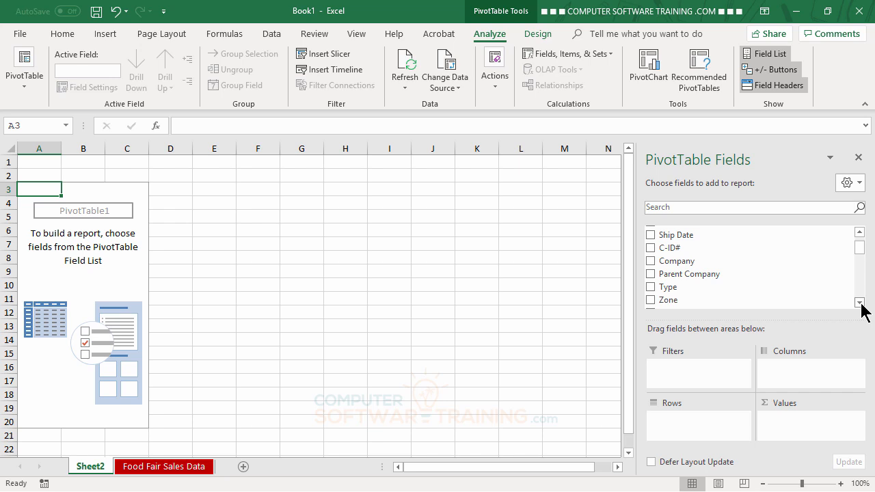
pyautogui.click(860, 302)
pyautogui.click(859, 302)
pyautogui.click(860, 302)
pyautogui.click(860, 302)
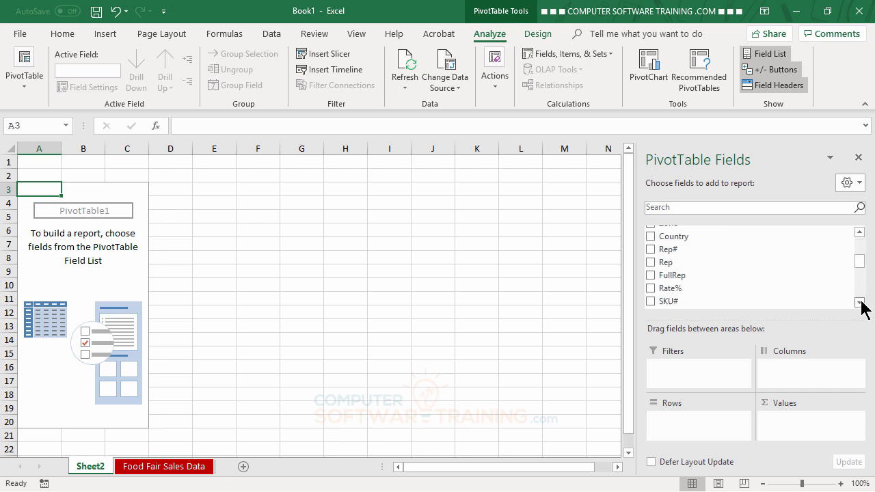
pyautogui.click(859, 233)
pyautogui.moveTo(667, 273); pyautogui.dragTo(692, 427)
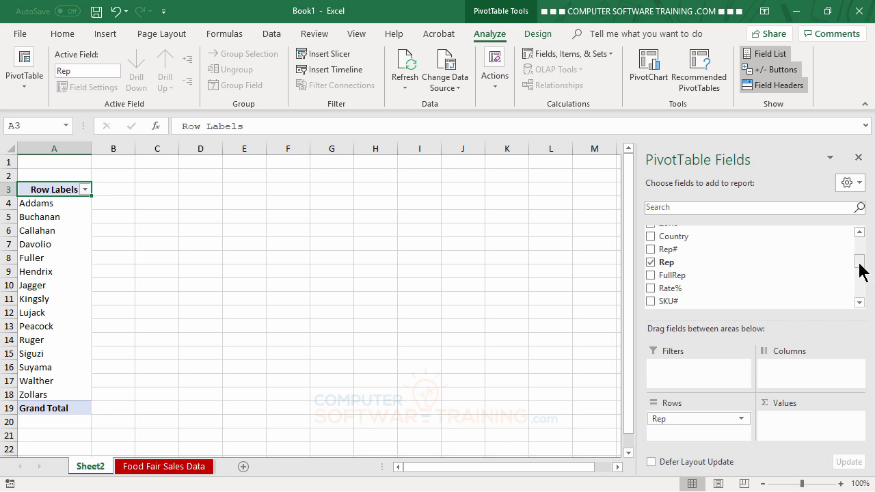
# Add the T-Sale and T-Cost fields to the PivotTable's Values area.
pyautogui.moveTo(859, 269); pyautogui.dragTo(866, 301)
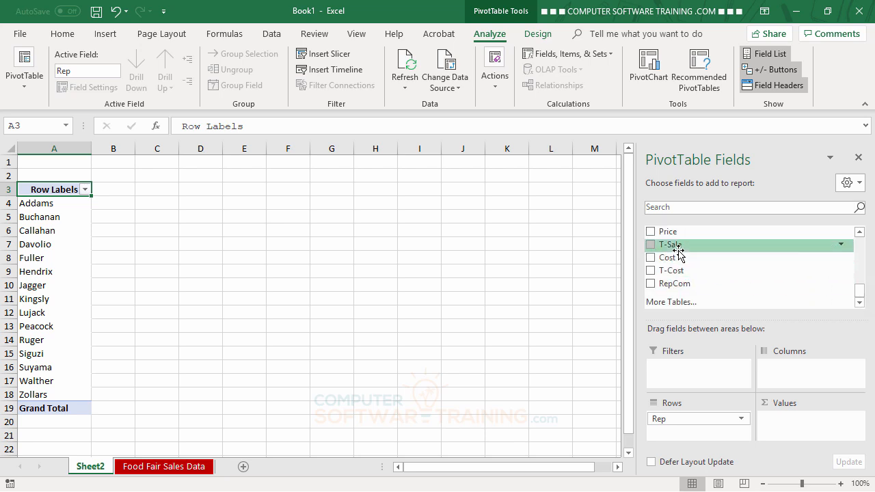
pyautogui.moveTo(676, 244); pyautogui.dragTo(791, 408)
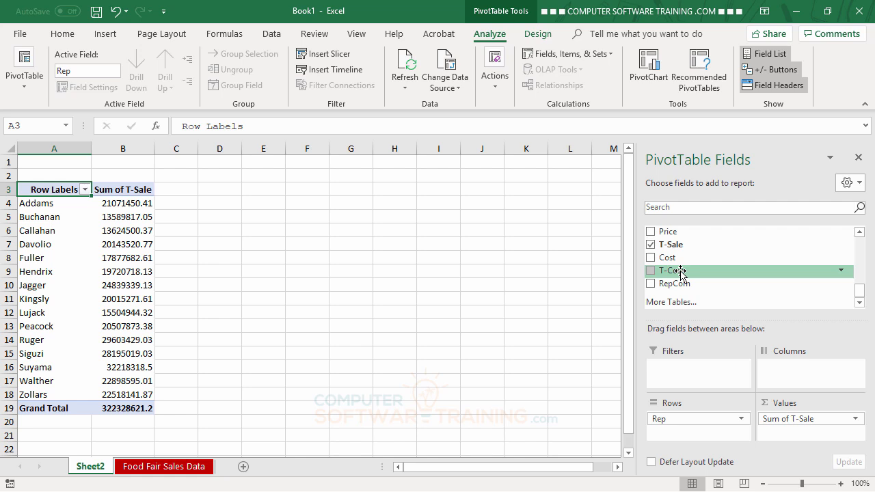
pyautogui.moveTo(680, 271); pyautogui.dragTo(795, 423)
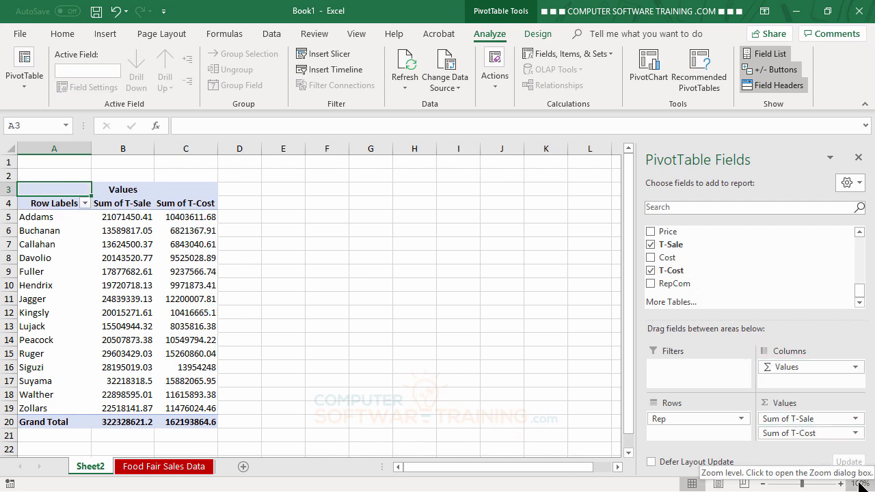
# Rename the PivotTable's T-Sale sum heading to Revenue and its T-Cost sum heading to COG's.
pyautogui.click(131, 205)
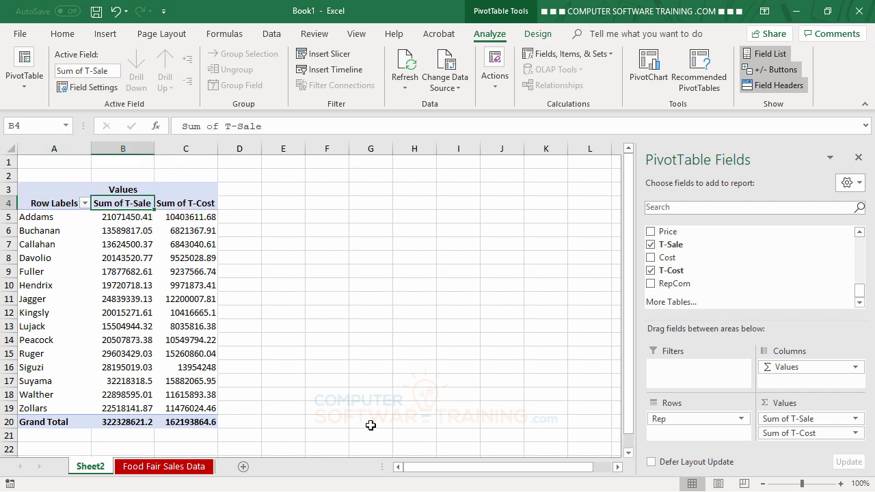
pyautogui.write('Revenue')
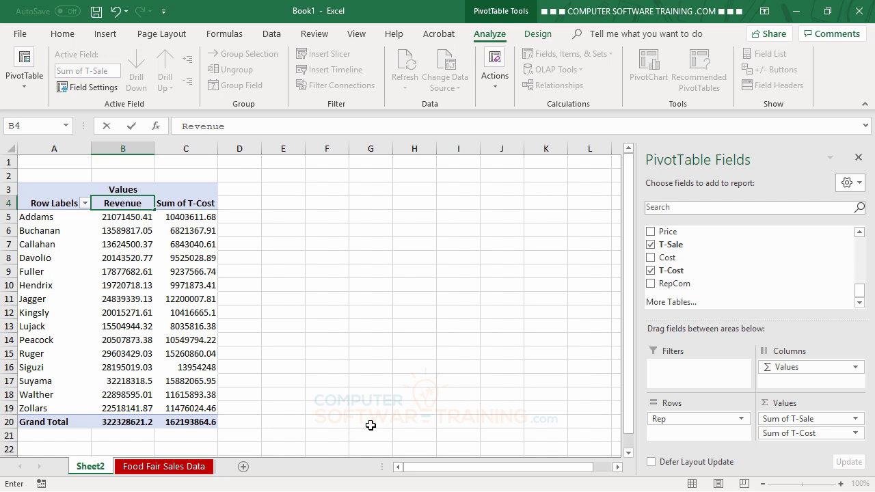
pyautogui.press('Return')
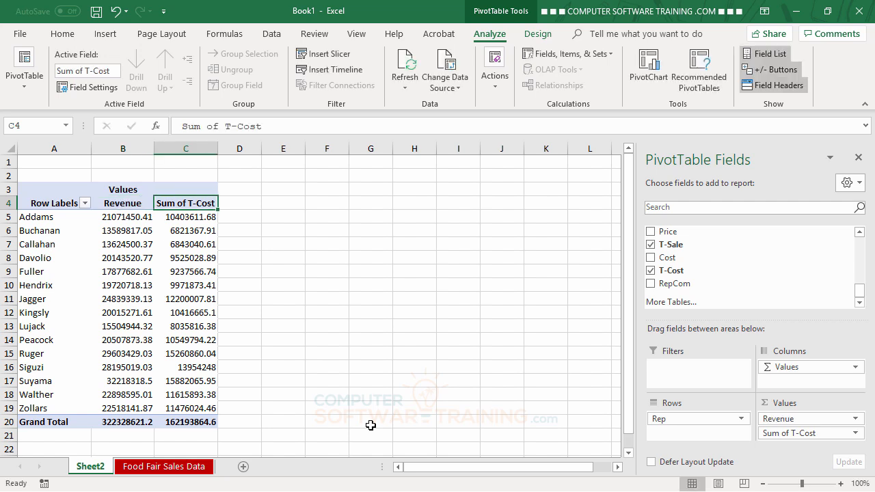
pyautogui.write('C')
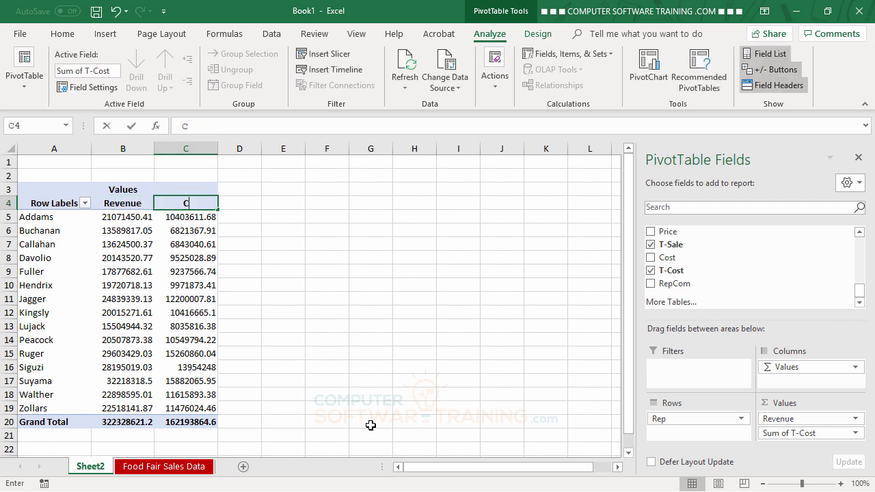
pyautogui.write("OG's")
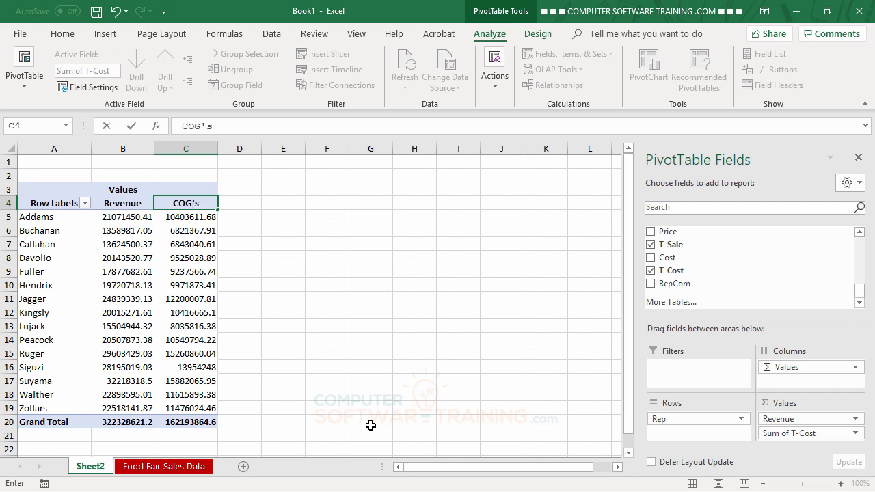
pyautogui.press('Return')
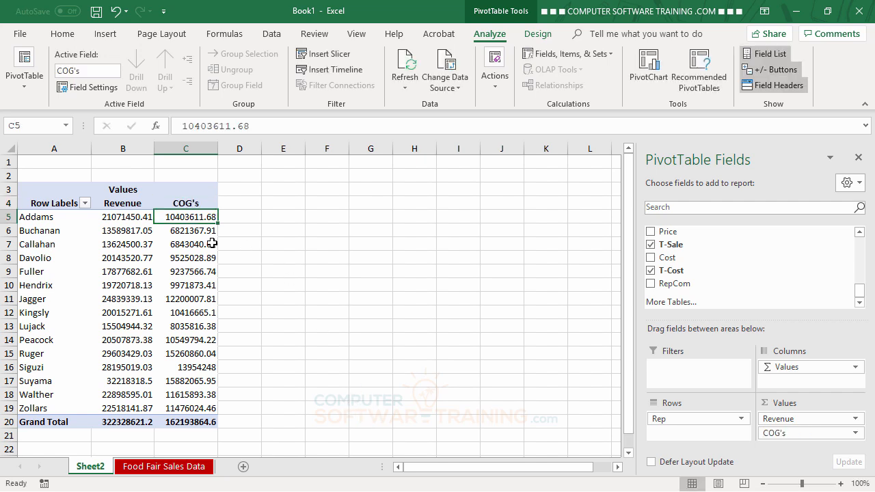
# Format the Revenue value field as Number with a thousands separator and 0 decimal places.
pyautogui.doubleClick(116, 205)
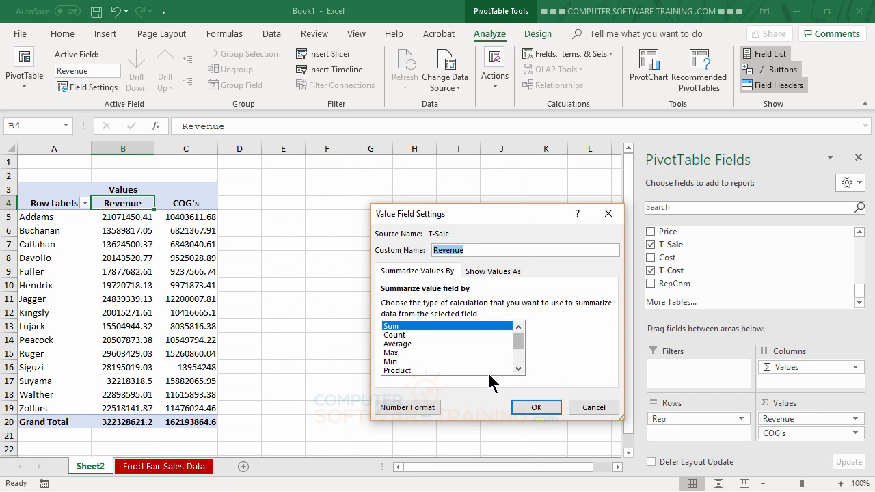
pyautogui.click(420, 408)
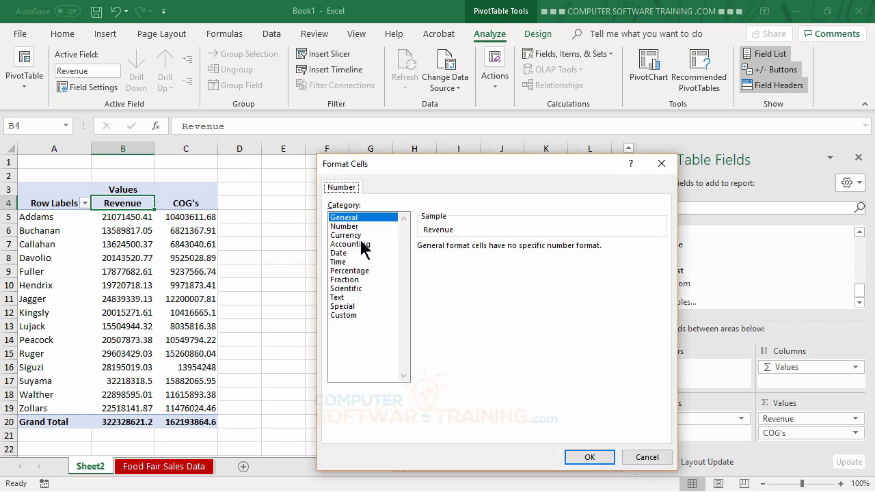
pyautogui.click(356, 228)
pyautogui.click(422, 264)
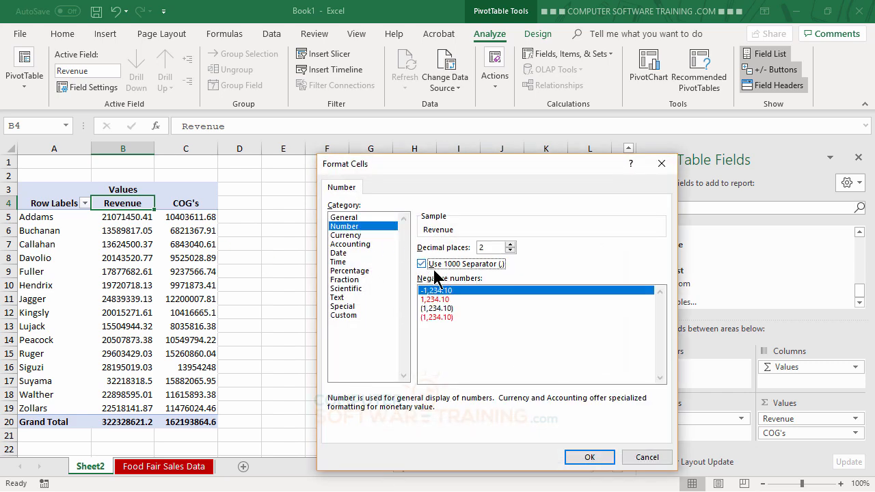
pyautogui.click(510, 251)
pyautogui.click(510, 250)
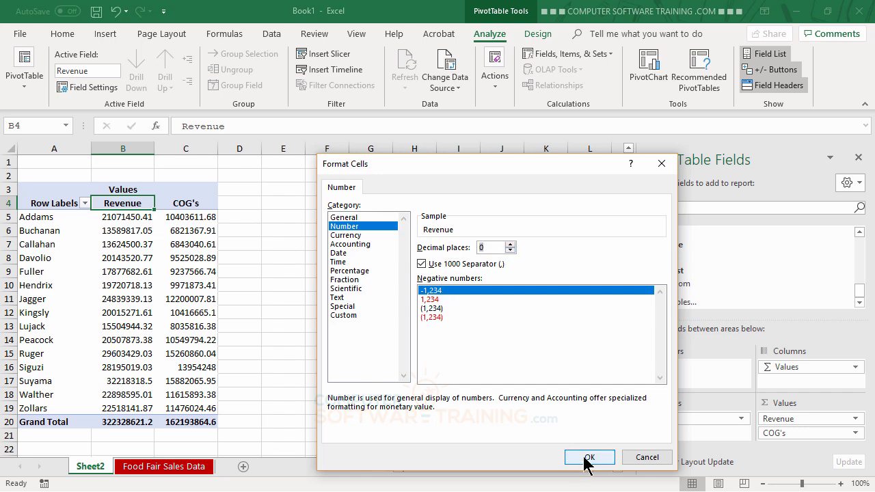
pyautogui.click(590, 456)
pyautogui.click(550, 409)
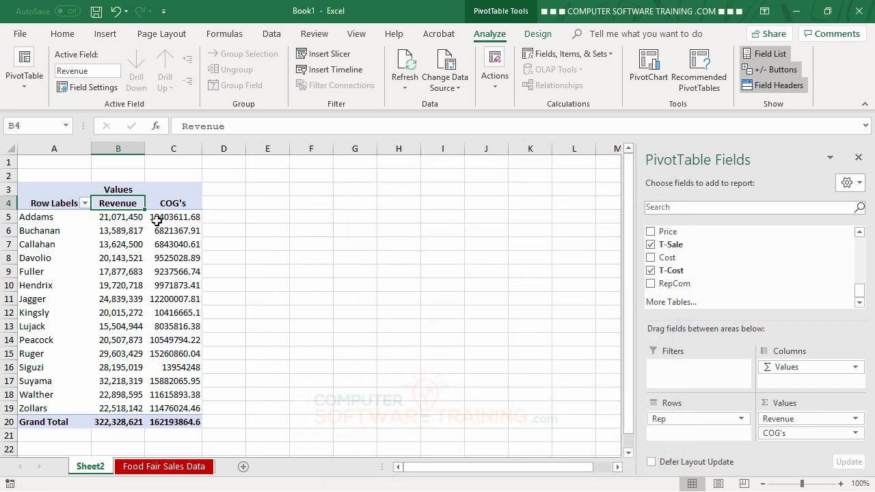
pyautogui.click(158, 219)
pyautogui.rightClick(159, 218)
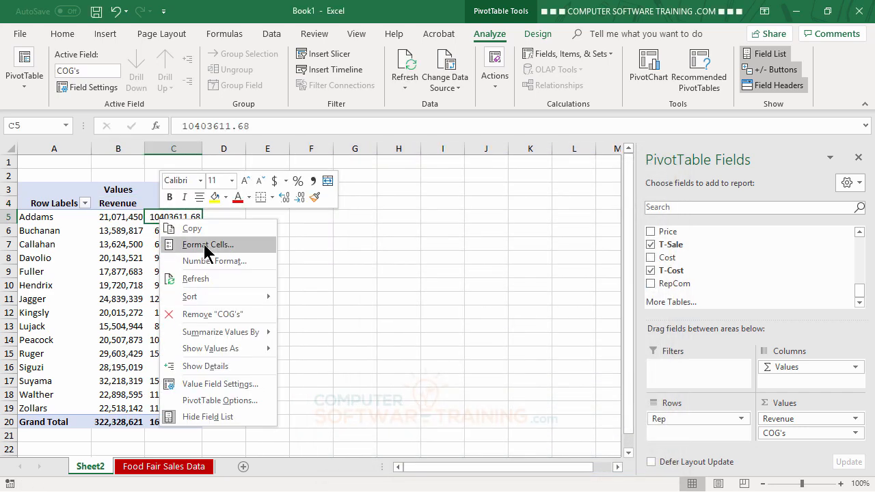
pyautogui.doubleClick(159, 219)
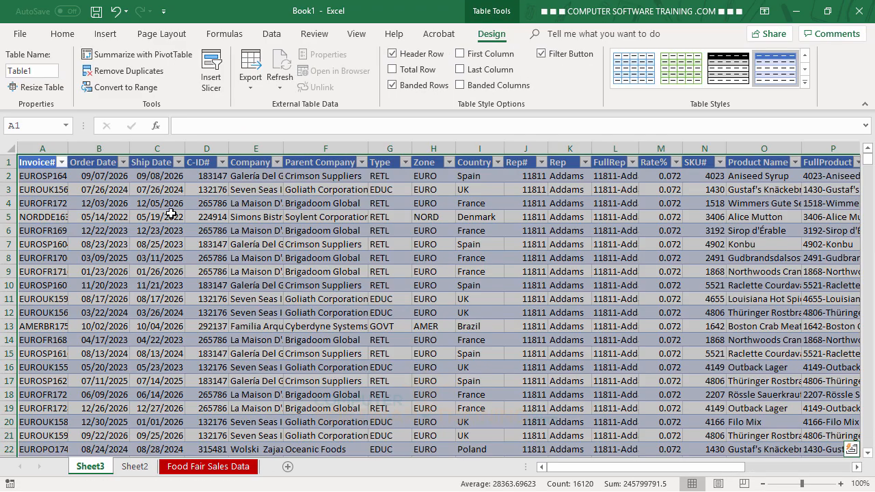
pyautogui.rightClick(102, 466)
pyautogui.click(127, 325)
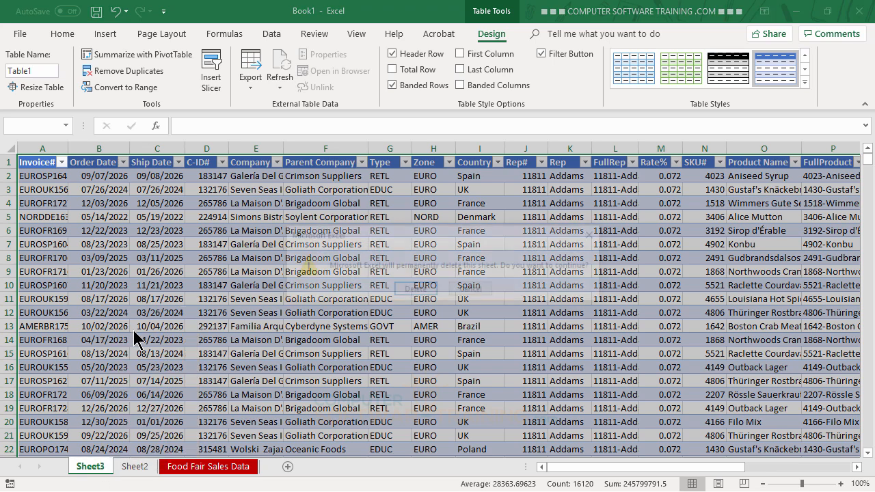
pyautogui.click(415, 291)
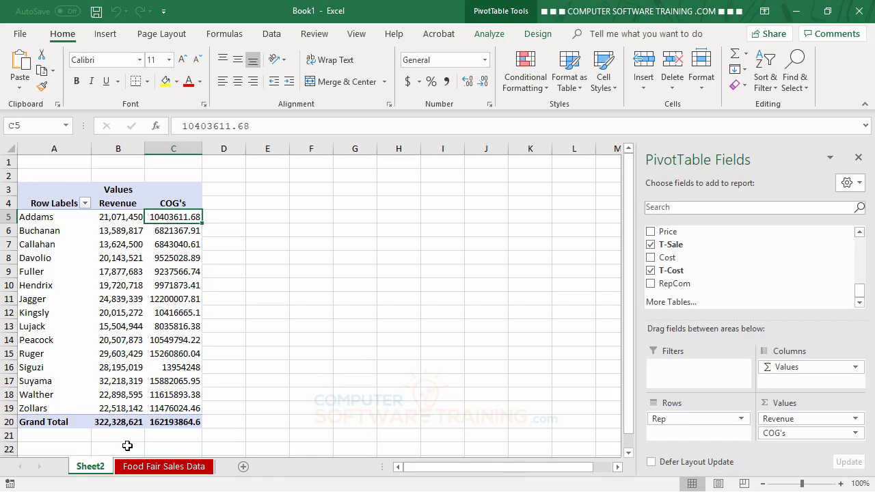
# Format the COG's value field as Number with a thousands separator and 0 decimal places.
pyautogui.click(169, 203)
pyautogui.doubleClick(170, 203)
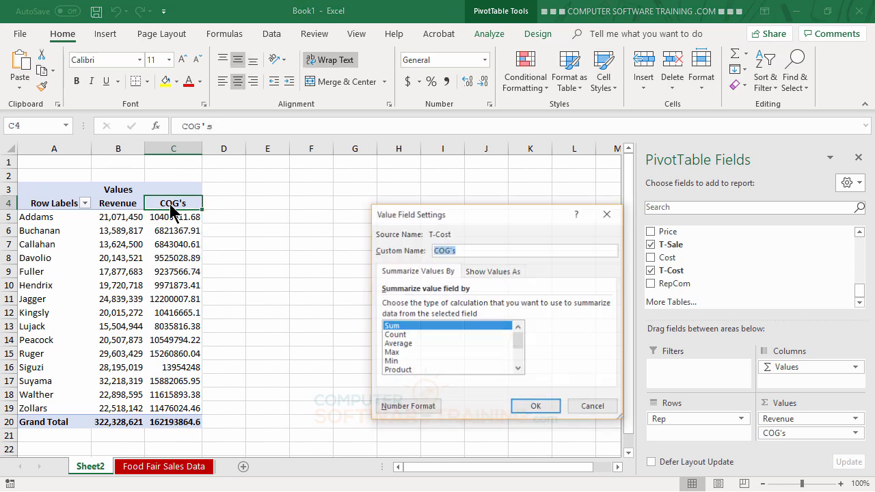
pyautogui.click(409, 407)
pyautogui.click(345, 226)
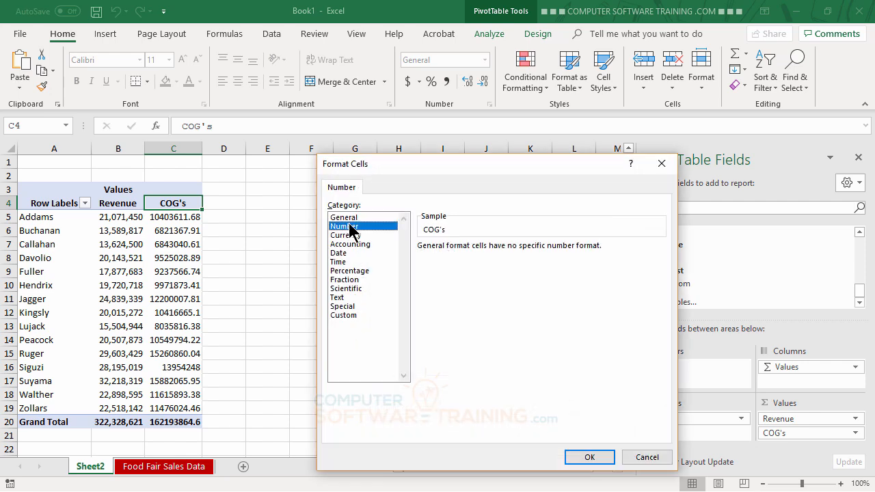
pyautogui.click(421, 264)
pyautogui.click(510, 250)
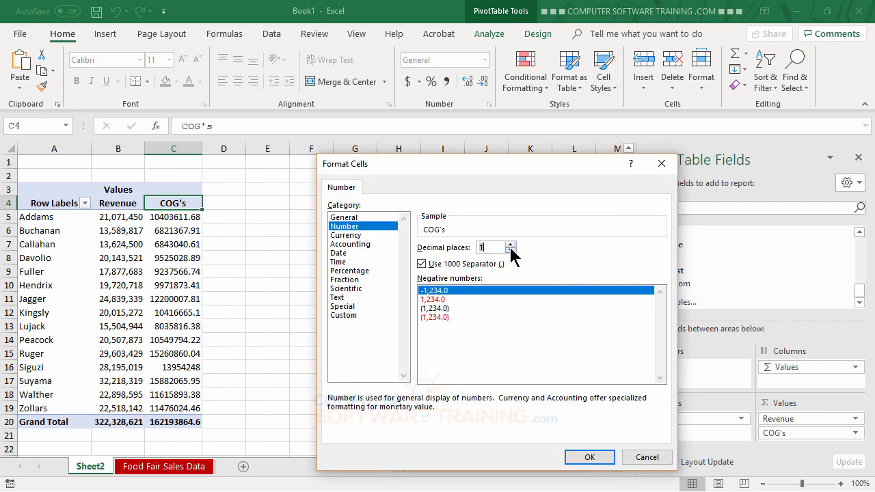
pyautogui.click(510, 250)
pyautogui.click(590, 458)
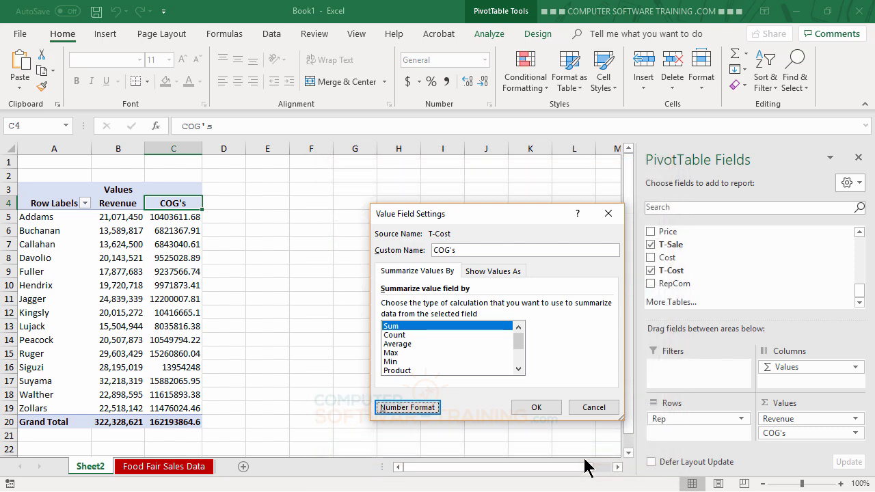
pyautogui.click(535, 407)
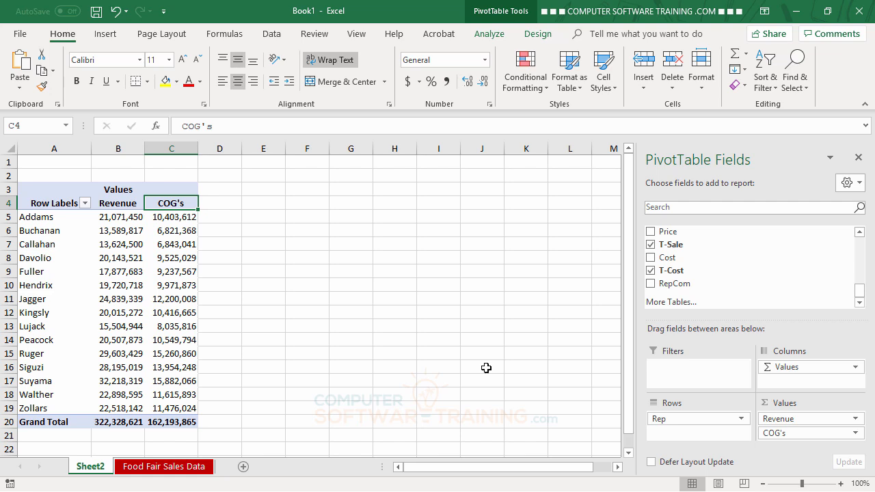
# Replace the Rep surname in cells K4 and K19 of the Food Fair Sales Data sheet with the new rep's surname.
pyautogui.click(137, 471)
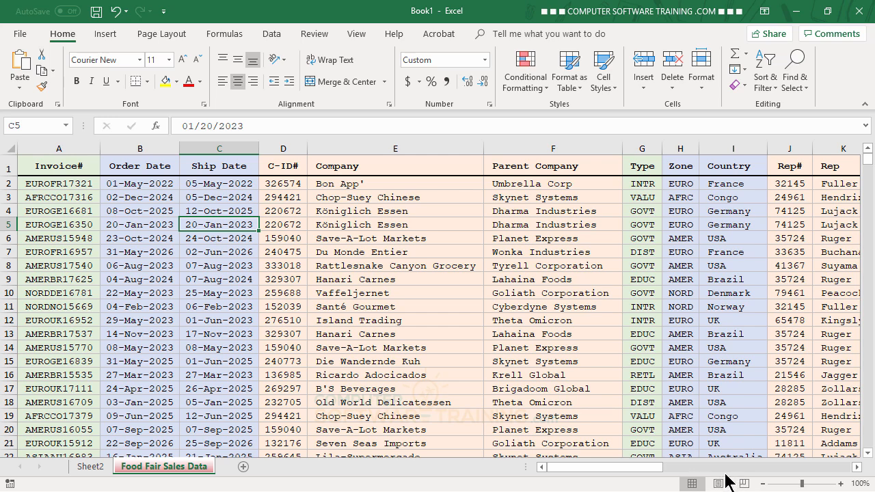
pyautogui.moveTo(617, 472); pyautogui.dragTo(664, 483)
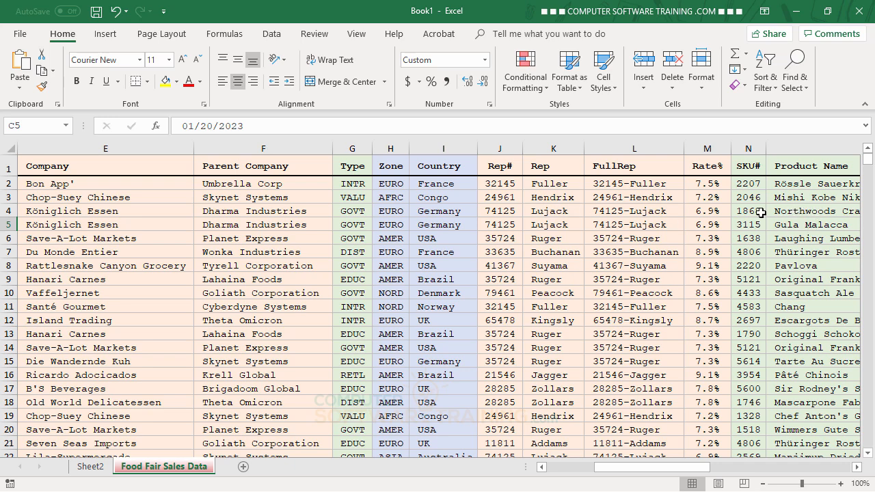
pyautogui.click(549, 212)
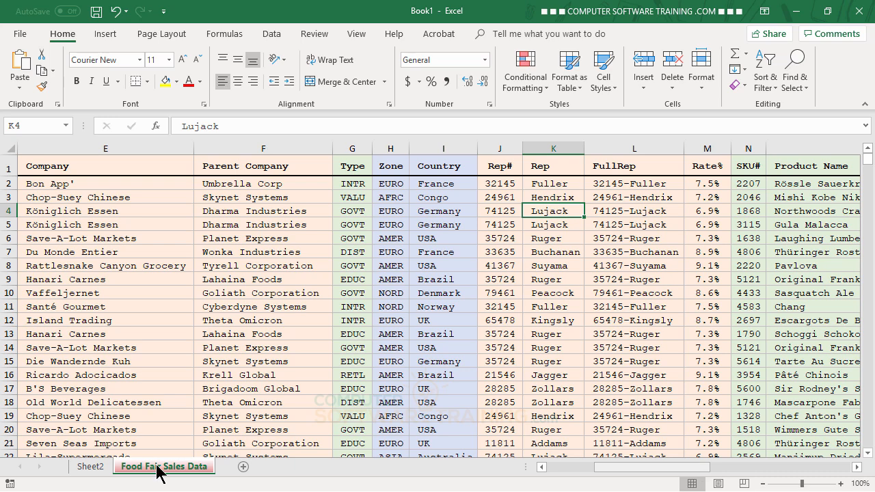
pyautogui.write('Rose')
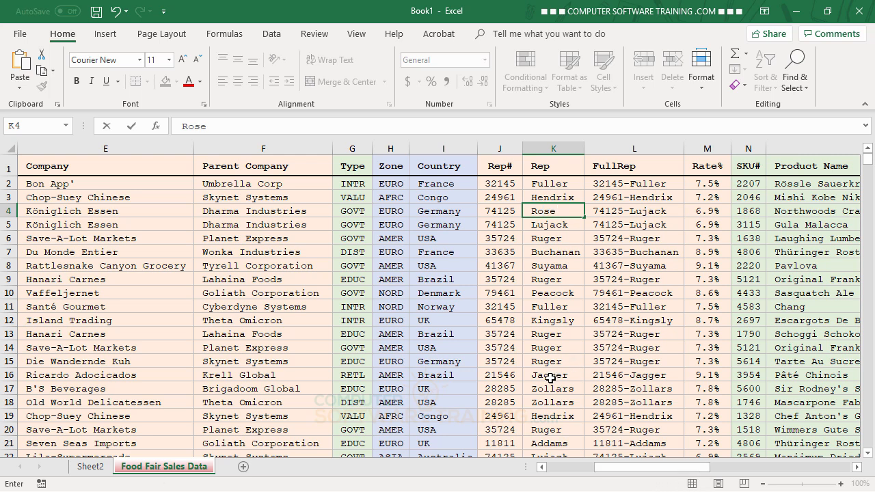
pyautogui.click(554, 415)
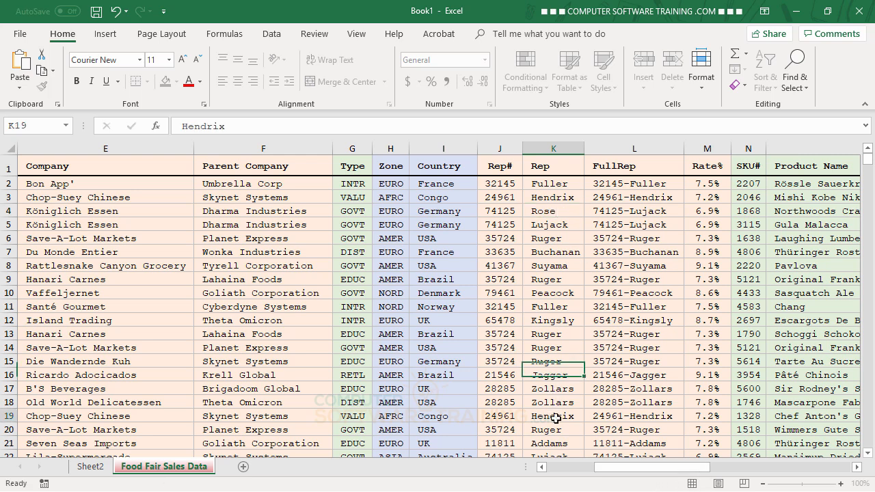
pyautogui.write('Rose')
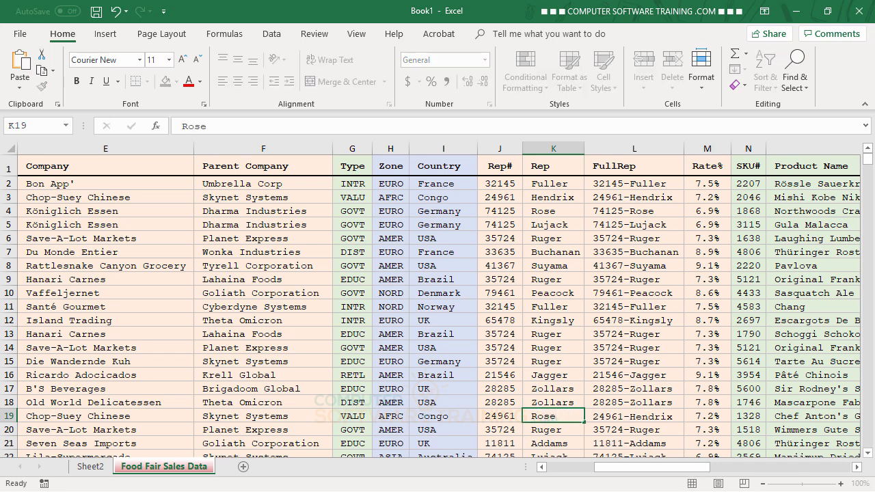
pyautogui.press('Return')
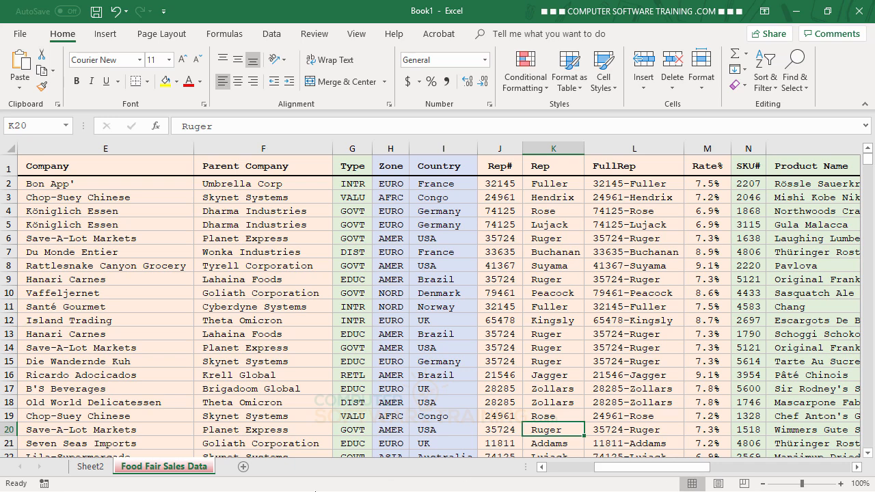
# Refresh the PivotTable on Sheet2 from its source data.
pyautogui.click(91, 466)
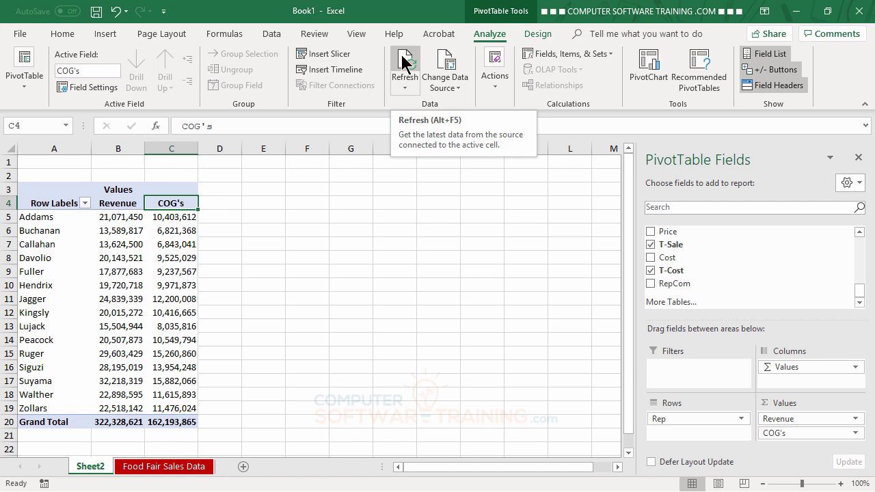
pyautogui.click(407, 84)
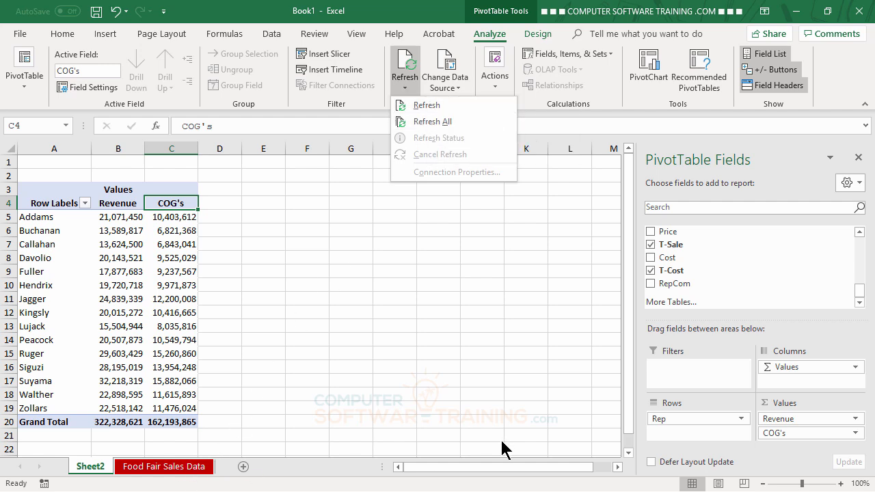
pyautogui.click(426, 106)
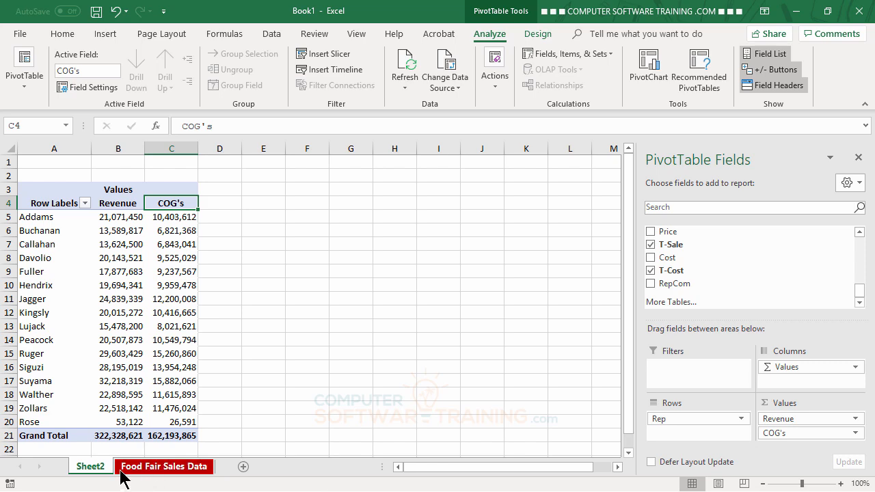
# Add the heading Profit in cell AA1 of the Food Fair Sales Data sheet, beside the RepCom column.
pyautogui.click(145, 471)
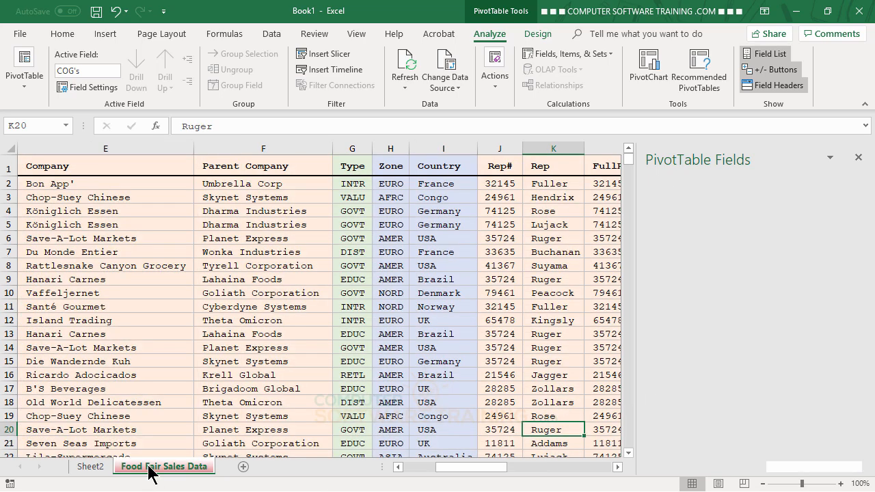
pyautogui.moveTo(687, 471); pyautogui.dragTo(830, 480)
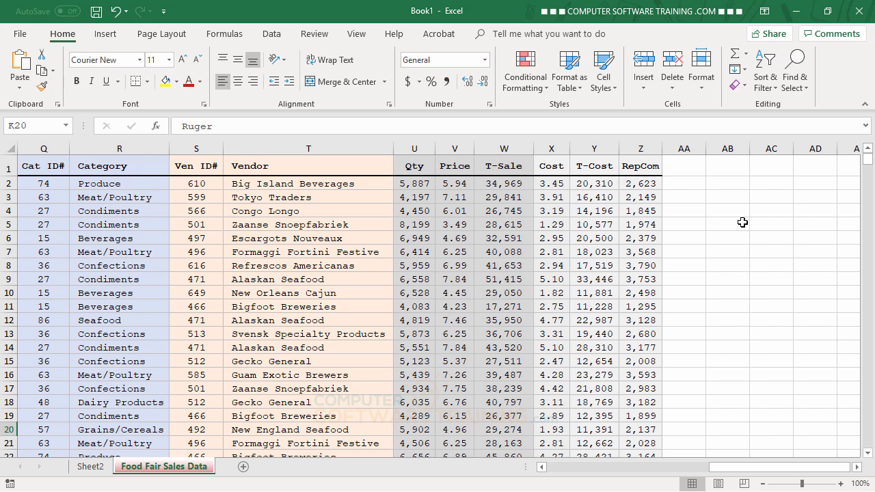
pyautogui.click(683, 170)
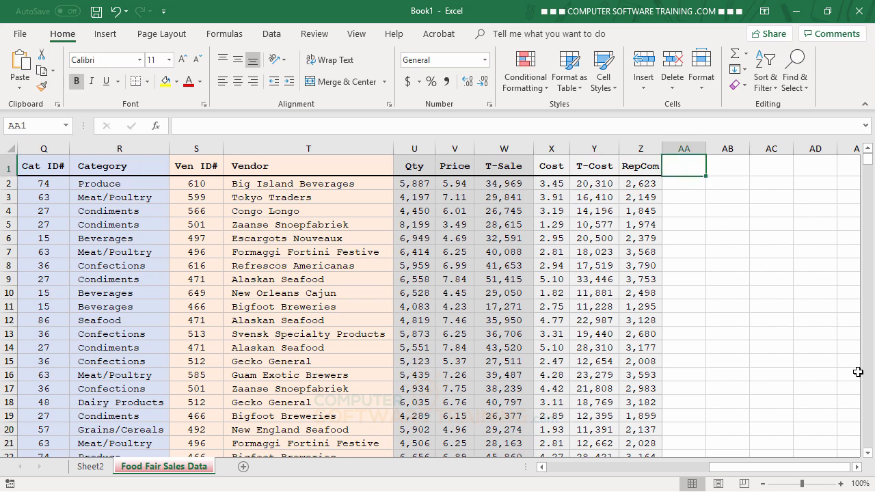
pyautogui.write('Pro')
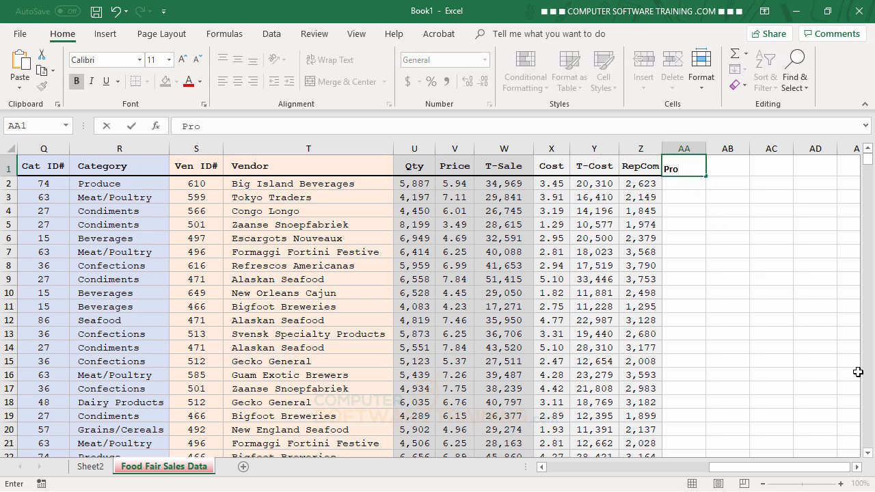
pyautogui.write('fit')
pyautogui.press('Return')
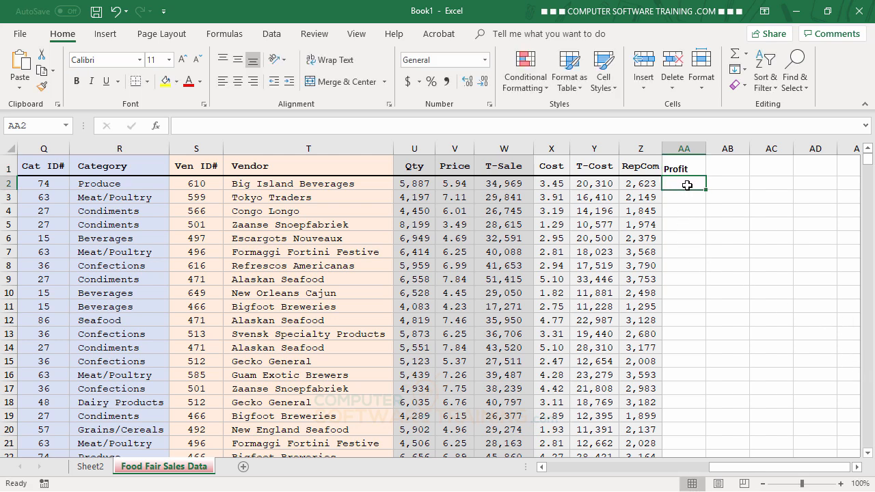
# Enter the formula =W2-Y2-Z2 in cell AA2 to subtract T-Cost and RepCom from T-Sale.
pyautogui.write('=')
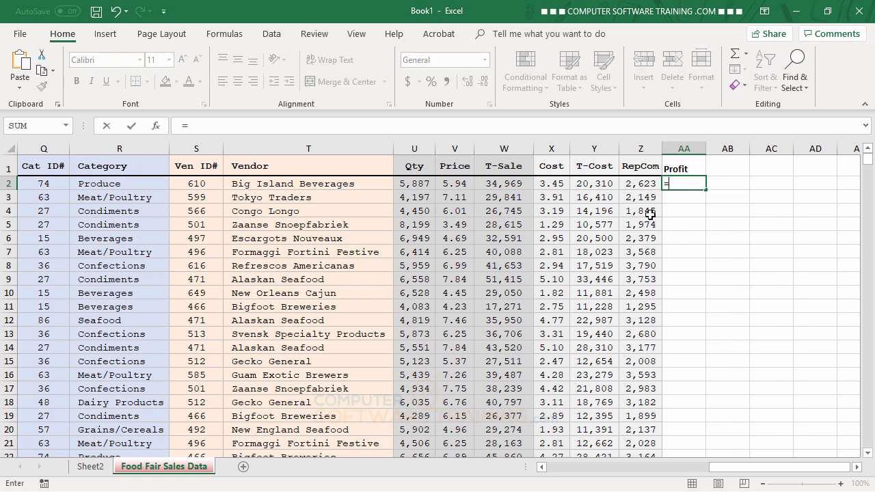
pyautogui.click(505, 181)
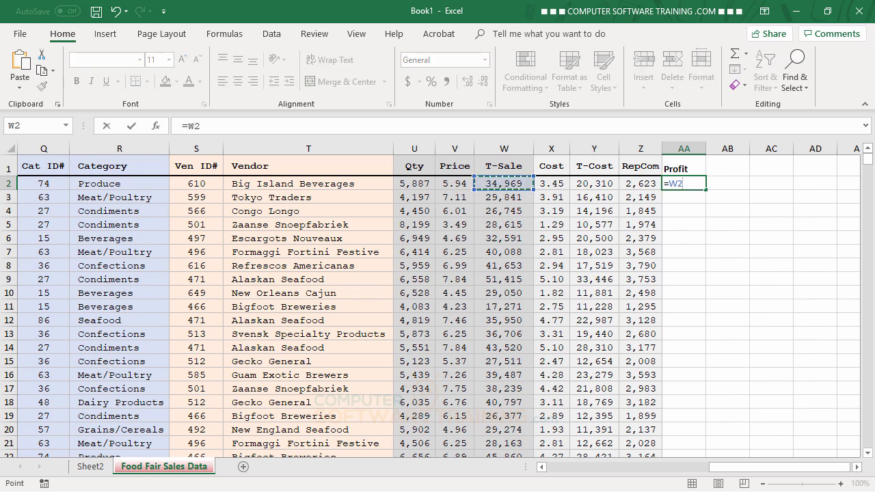
pyautogui.write('-')
pyautogui.click(589, 182)
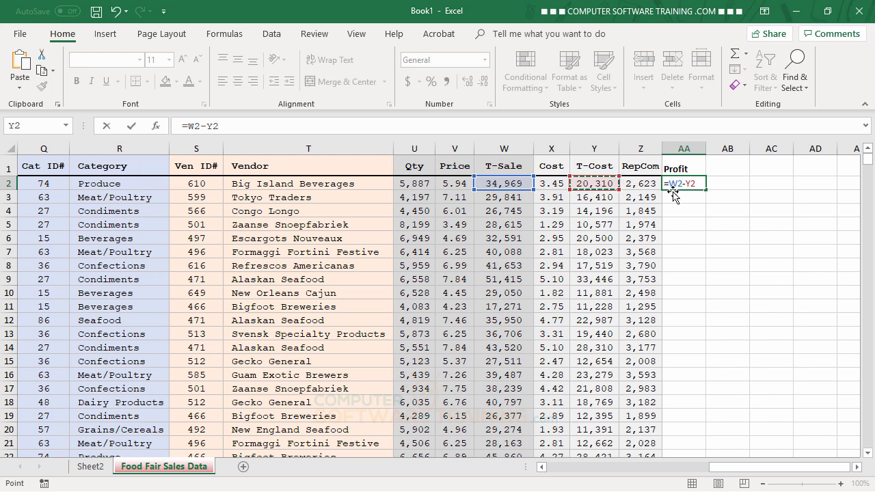
pyautogui.write('-')
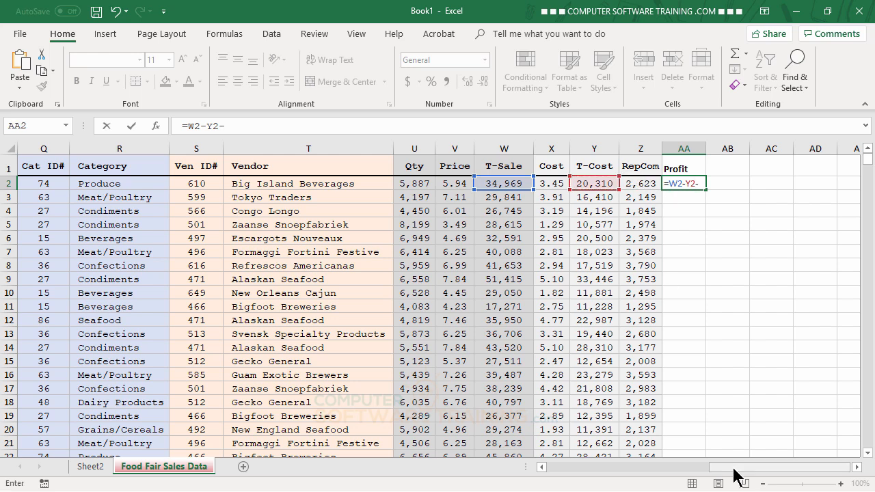
pyautogui.click(646, 185)
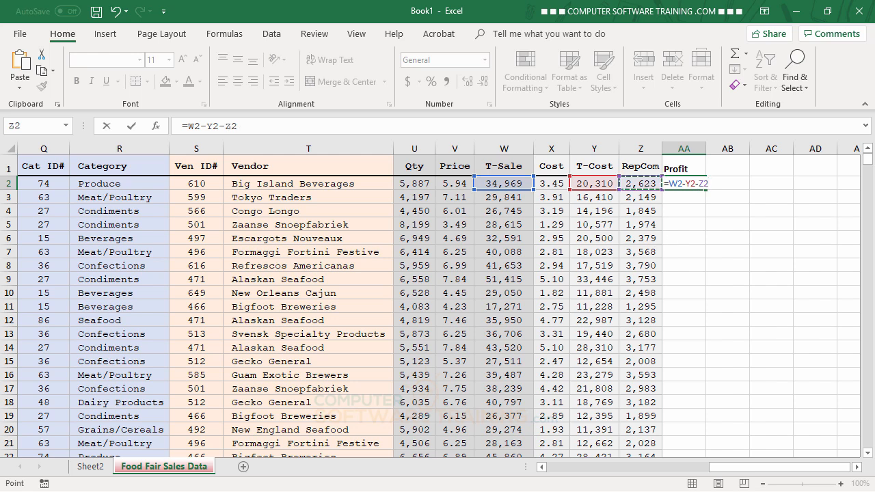
pyautogui.press('Return')
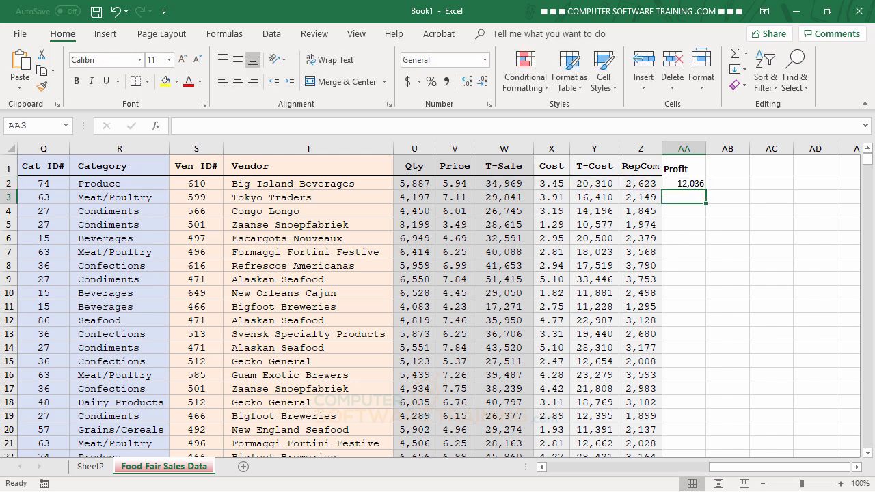
# Fill the Profit formula from AA2 down the column to the last data row.
pyautogui.click(692, 181)
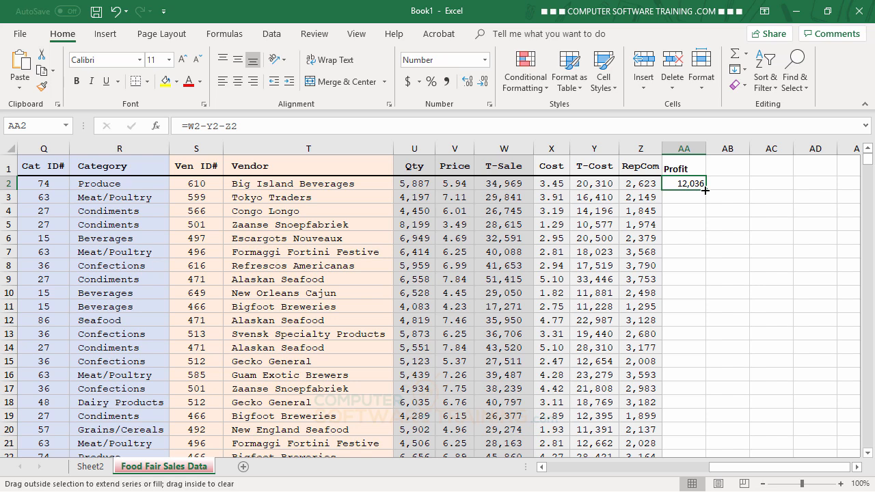
pyautogui.doubleClick(705, 190)
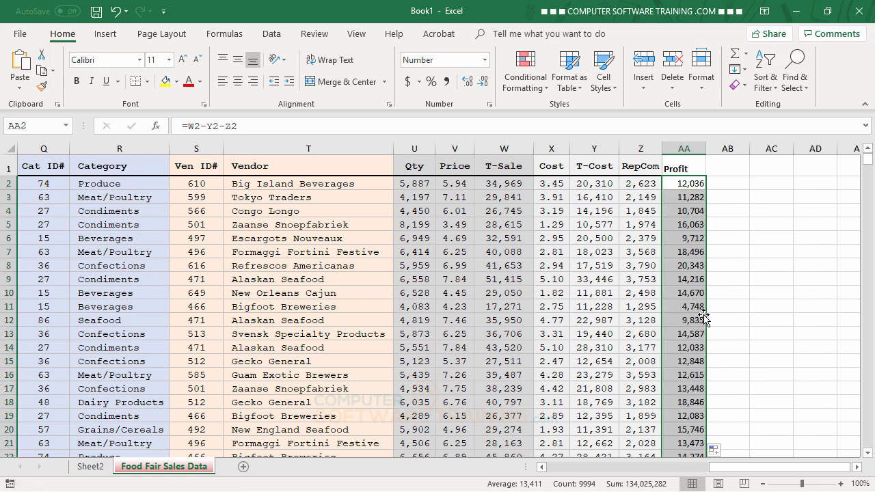
pyautogui.click(722, 219)
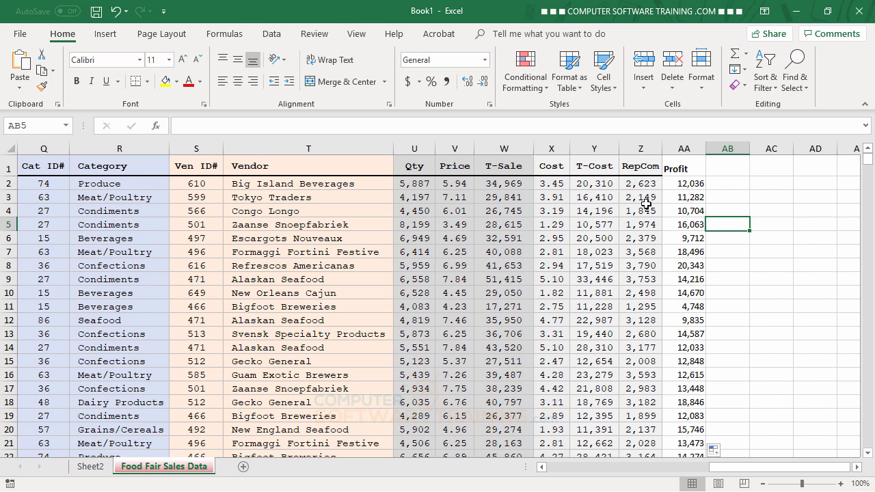
# Copy the formatting of the RepCom column onto the Profit column with Format Painter.
pyautogui.click(641, 149)
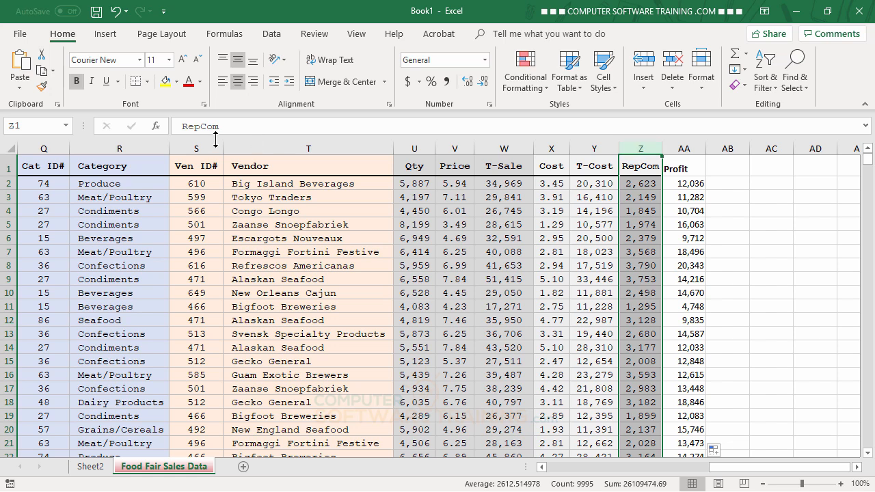
pyautogui.click(41, 86)
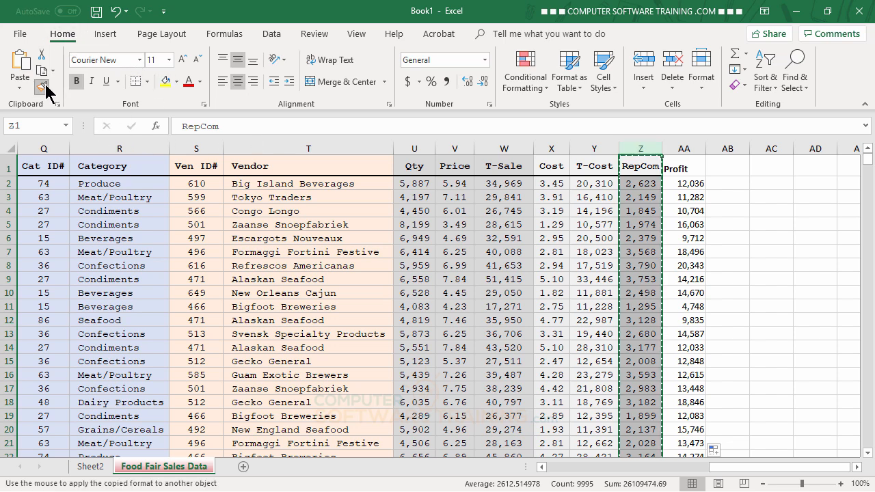
pyautogui.click(684, 168)
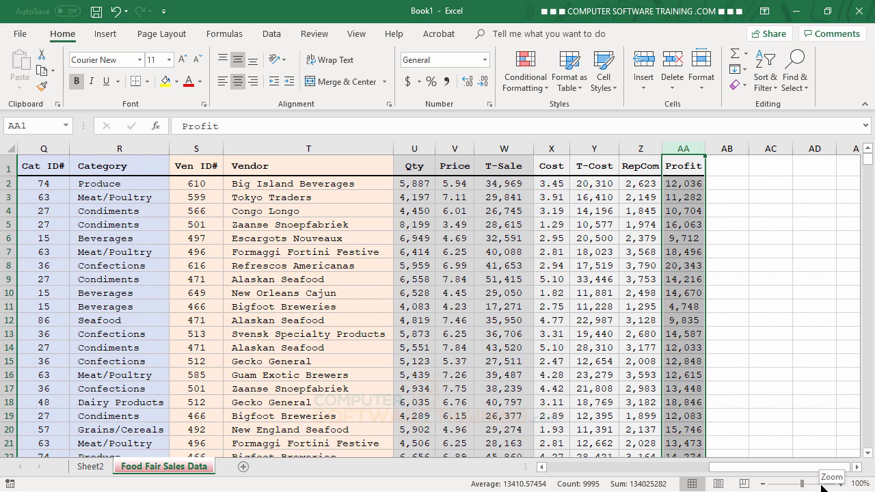
pyautogui.click(589, 264)
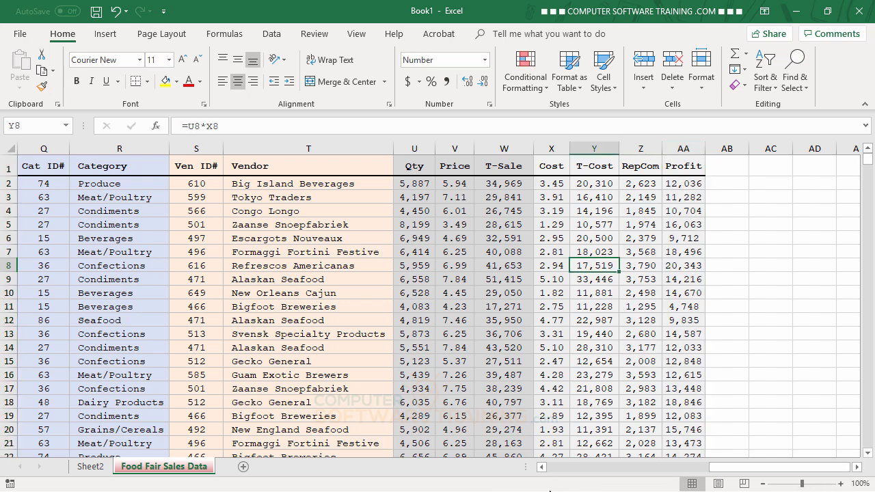
# Check the PivotTable and its field list on Sheet2 for the Profit column added to the Food Fair Sales Data sheet.
pyautogui.click(93, 467)
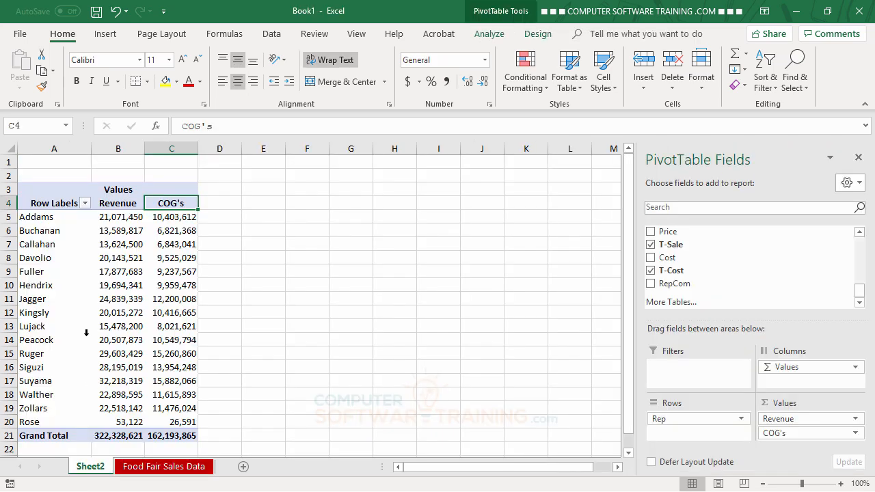
pyautogui.moveTo(124, 349)
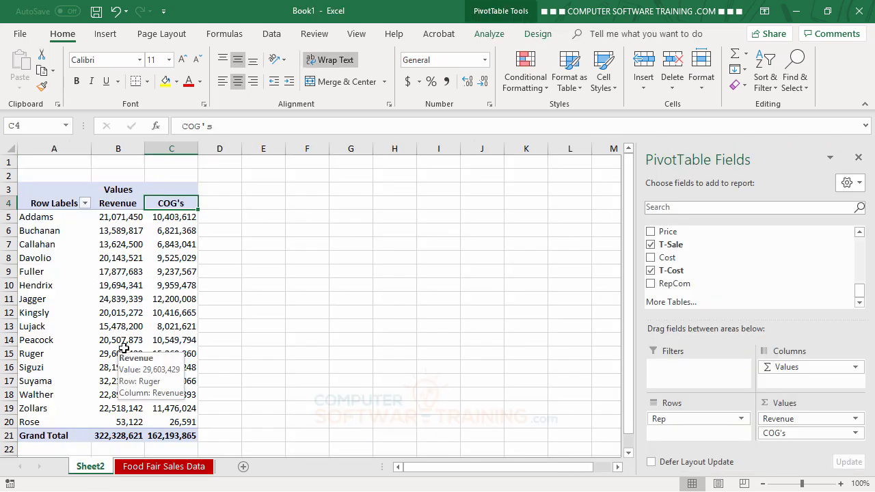
pyautogui.moveTo(860, 290)
pyautogui.mouseDown()
pyautogui.moveTo(859, 281)
pyautogui.moveTo(862, 303)
pyautogui.mouseUp()
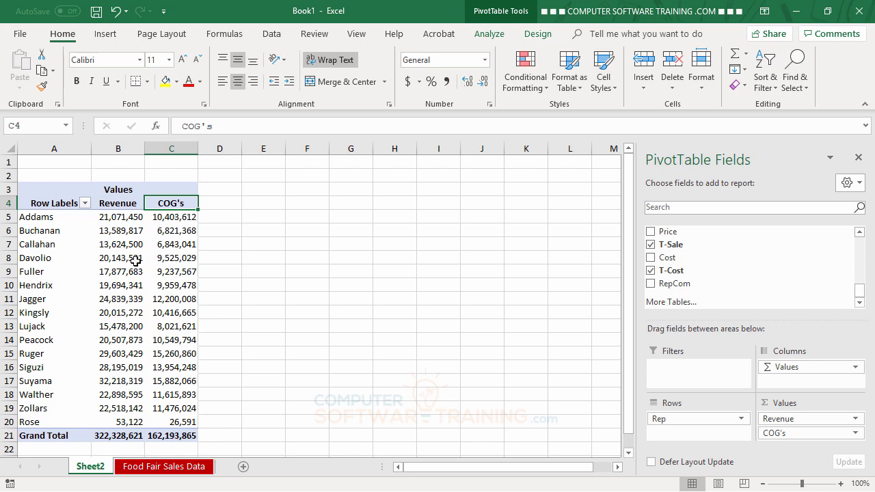
pyautogui.moveTo(136, 261)
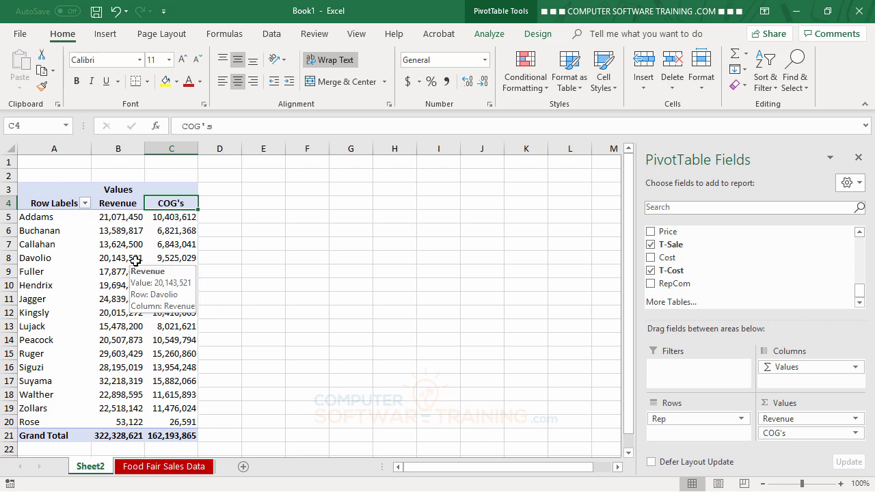
pyautogui.click(164, 467)
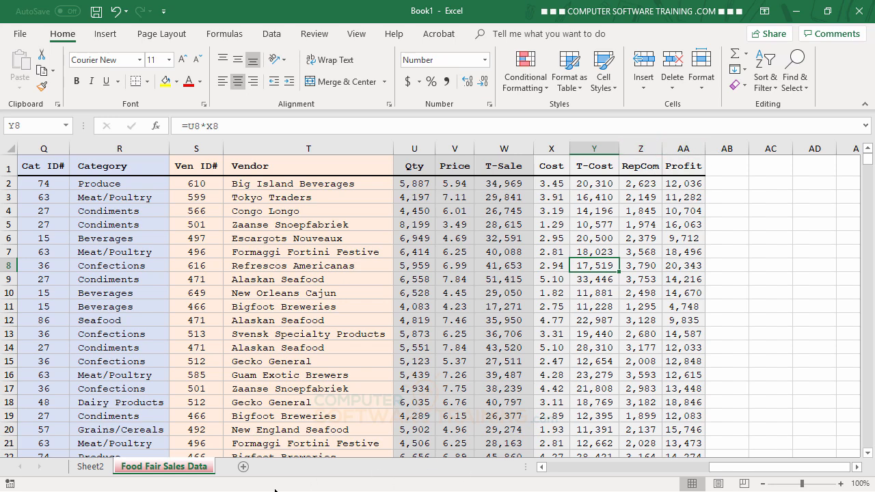
pyautogui.click(90, 468)
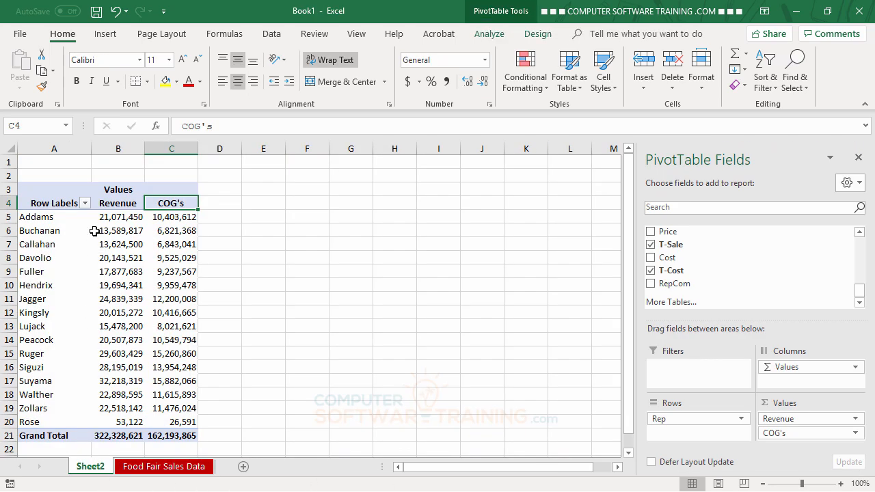
pyautogui.click(485, 35)
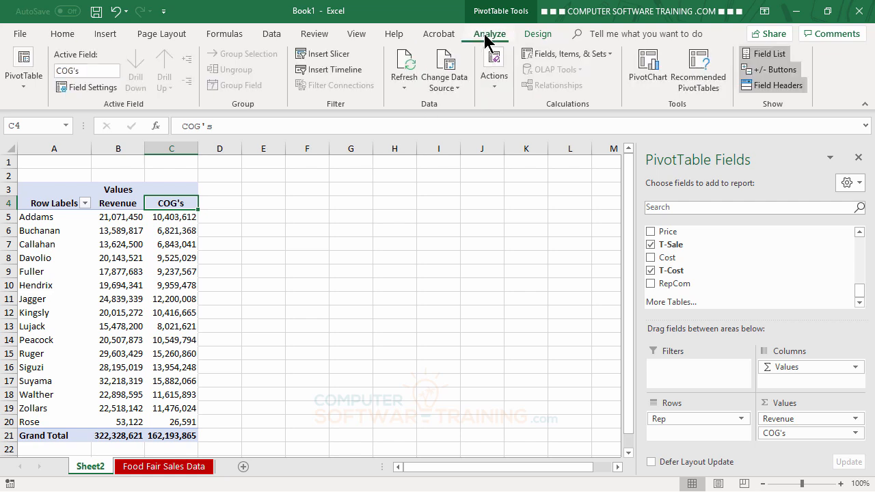
pyautogui.click(456, 94)
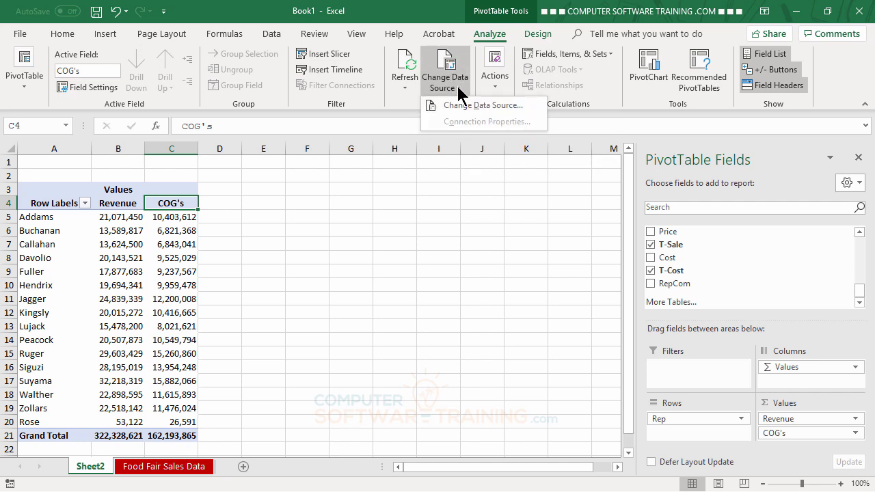
pyautogui.click(463, 106)
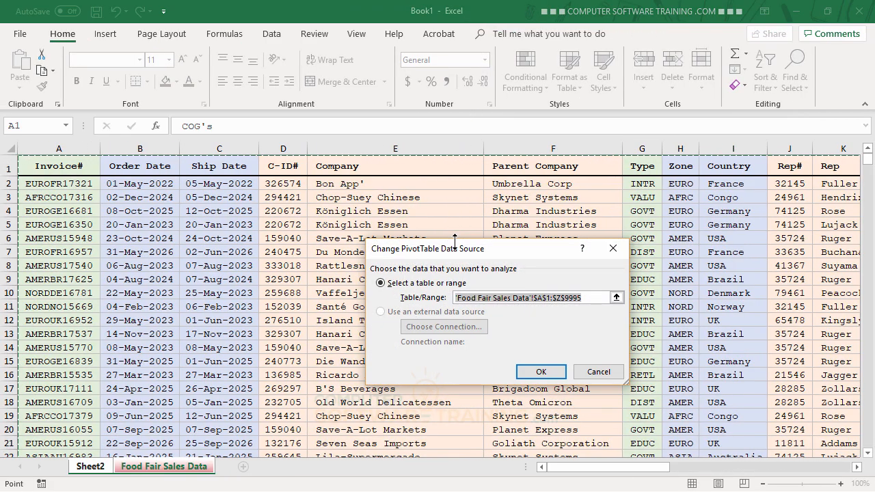
pyautogui.moveTo(624, 470); pyautogui.dragTo(823, 471)
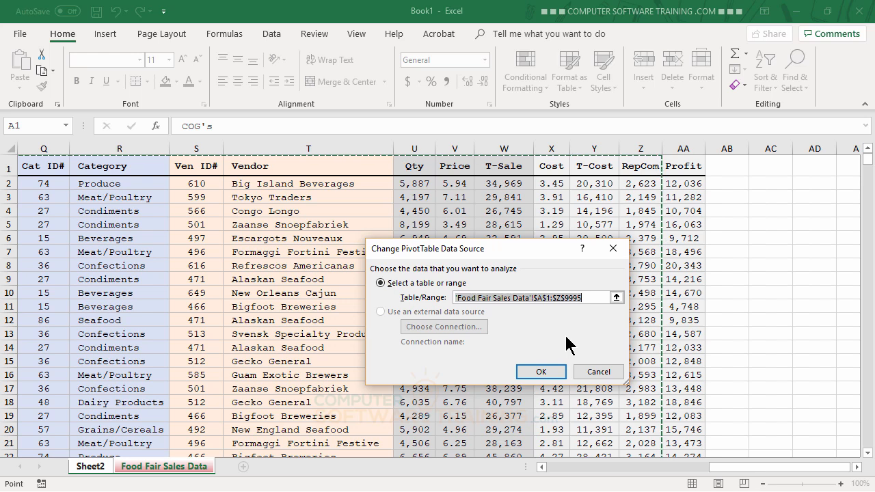
pyautogui.click(562, 297)
pyautogui.click(560, 297)
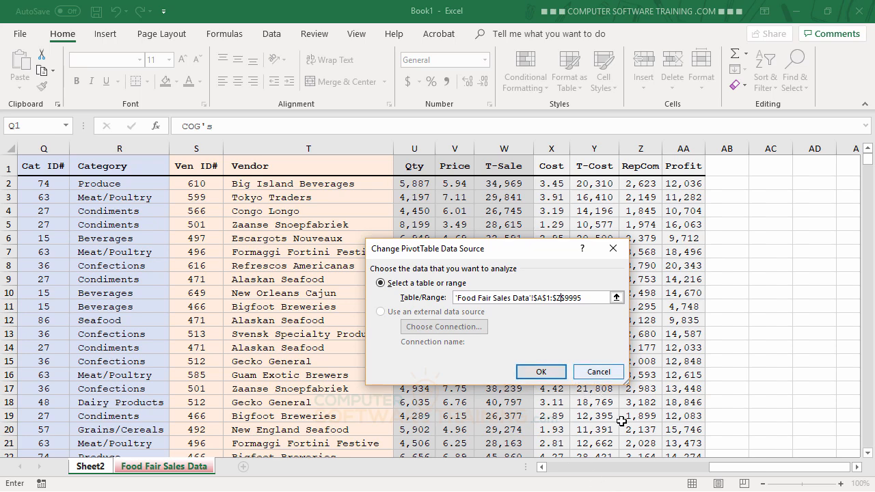
pyautogui.moveTo(747, 470); pyautogui.dragTo(253, 469)
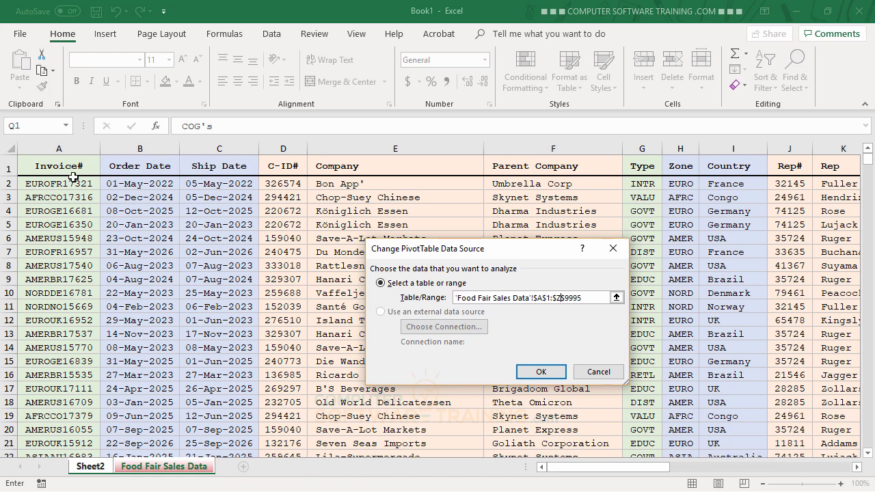
pyautogui.click(49, 162)
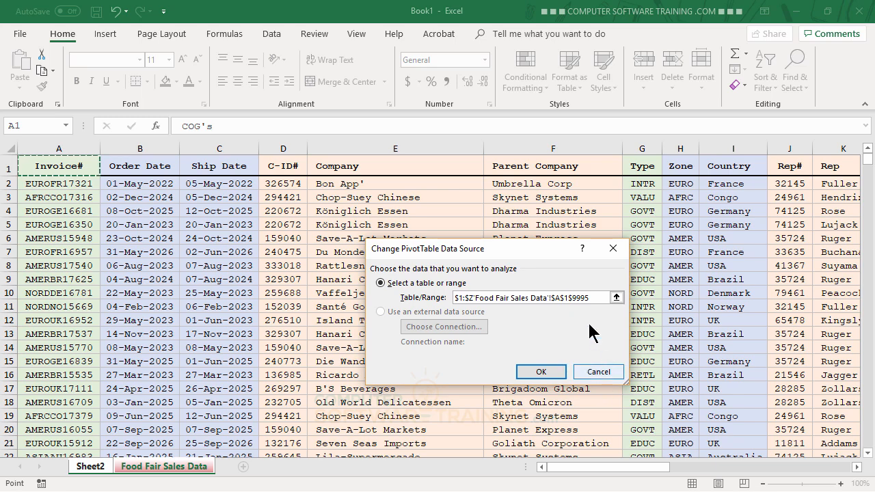
pyautogui.click(599, 373)
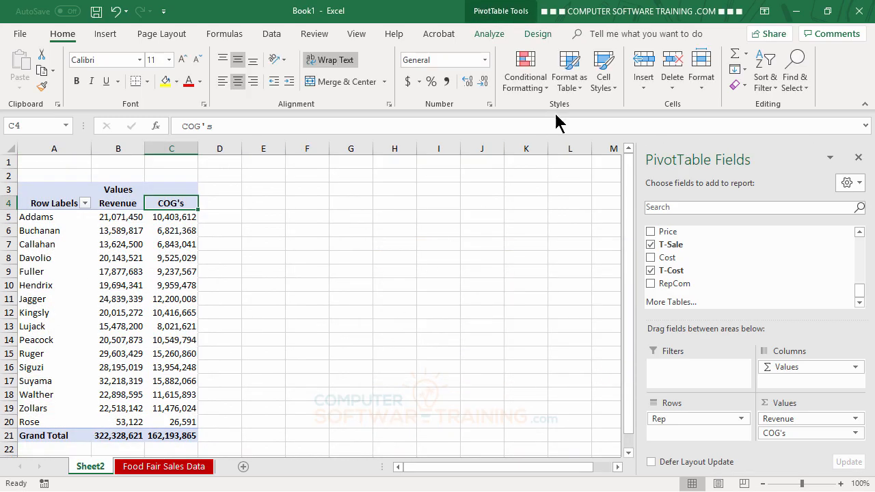
# Change the PivotTable's data source to the range $A$1:$AA$9995 on the Food Fair Sales Data sheet.
pyautogui.click(491, 34)
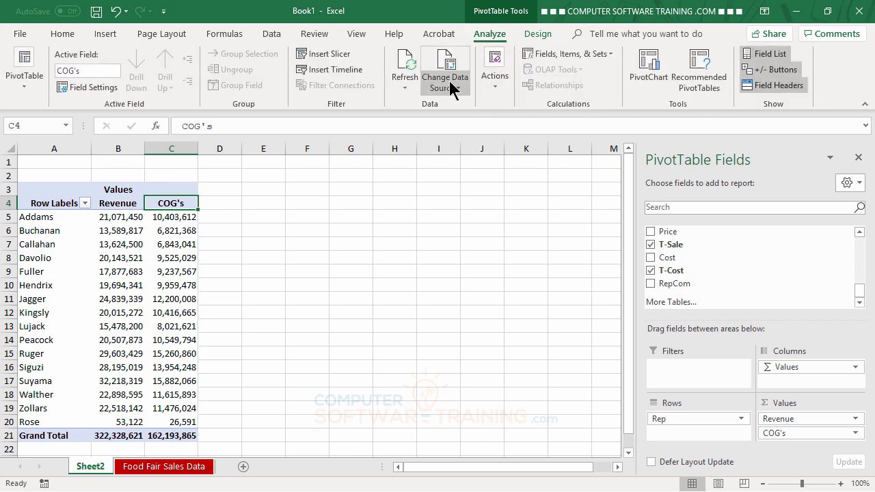
pyautogui.click(445, 63)
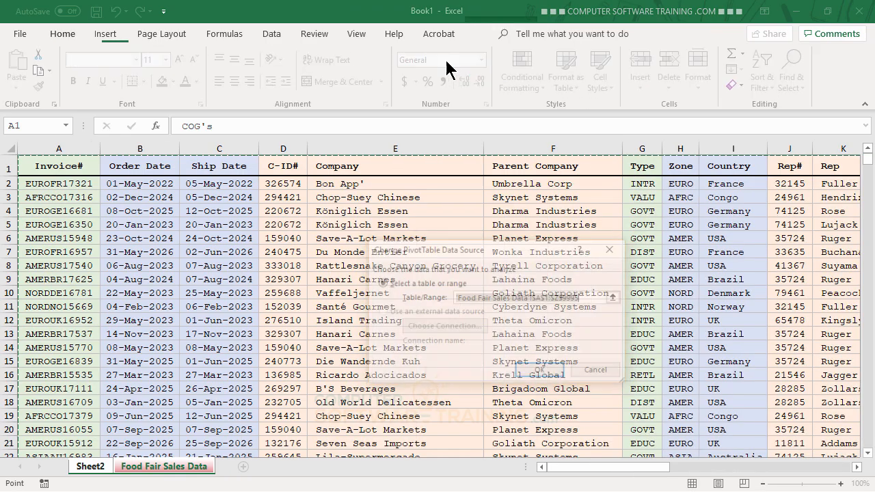
pyautogui.click(40, 165)
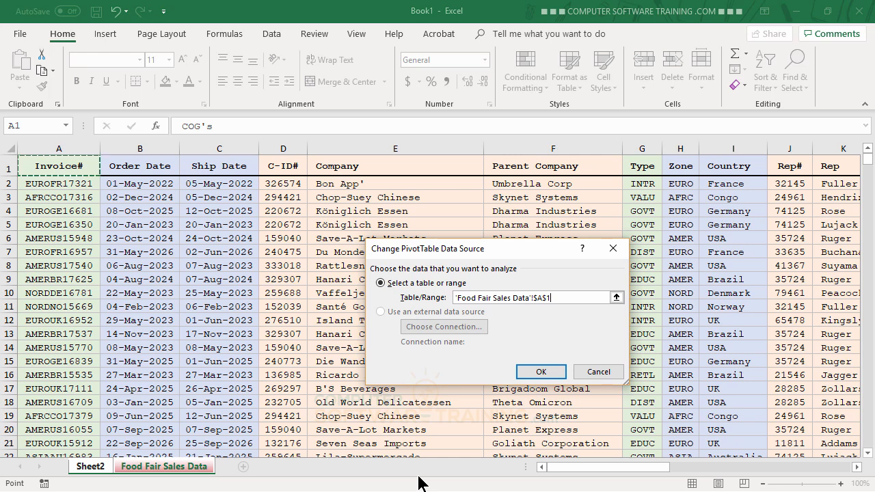
pyautogui.hotkey('ctrl', 'shift', 'Right')
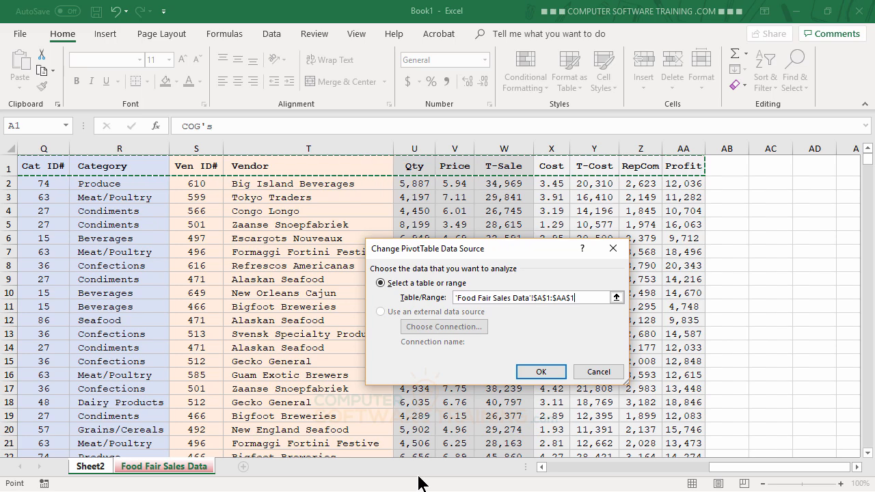
pyautogui.hotkey('ctrl', 'shift', 'Down')
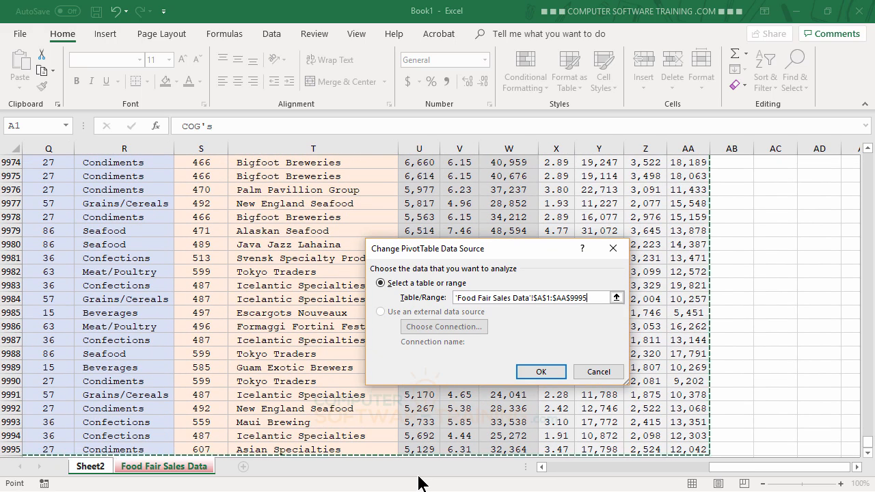
pyautogui.click(547, 375)
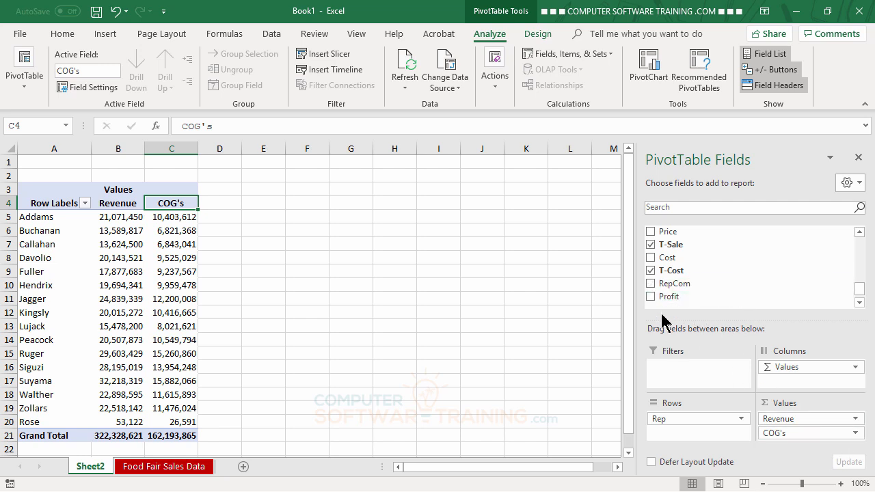
# Add the Profit field to the PivotTable's values and give it the custom name GM.
pyautogui.moveTo(668, 296); pyautogui.dragTo(788, 441)
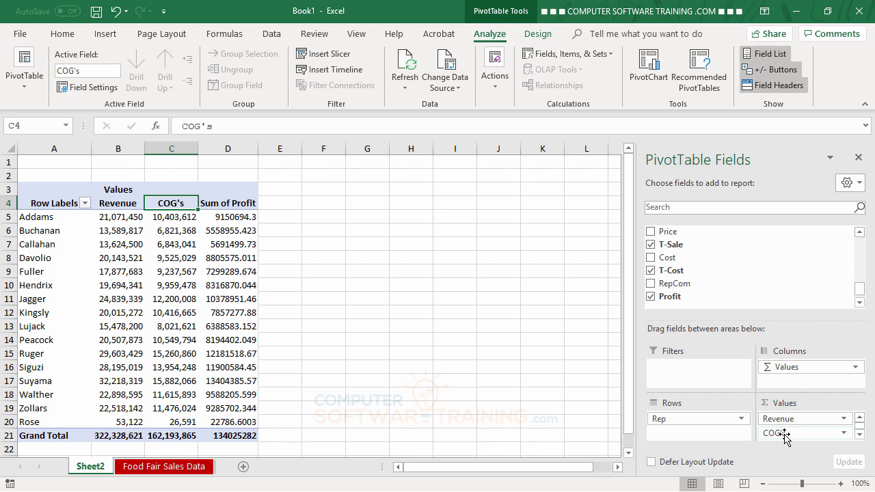
pyautogui.doubleClick(228, 202)
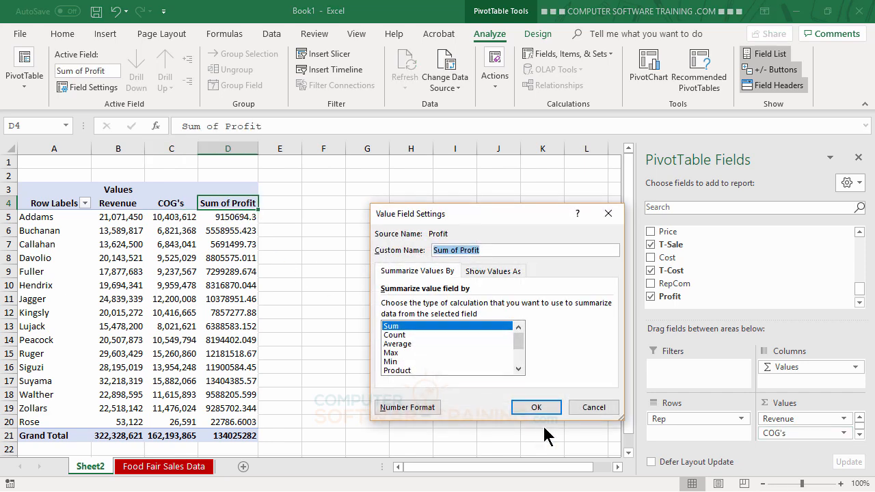
pyautogui.write('GM')
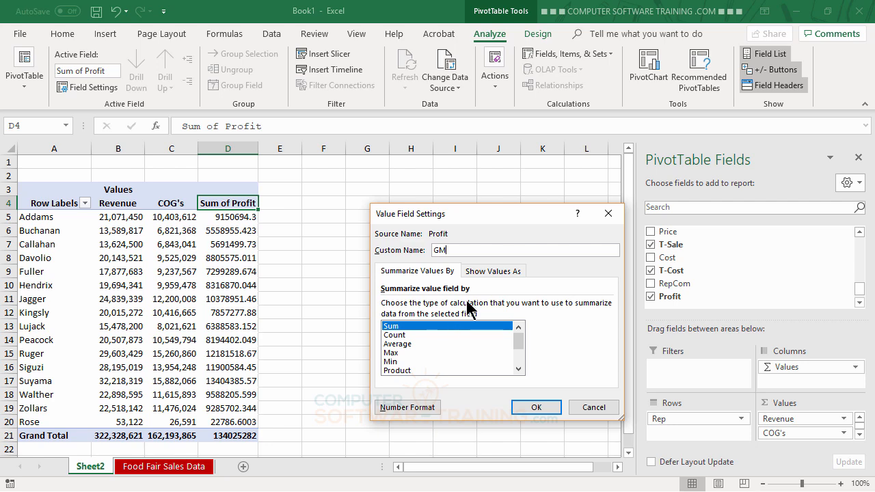
# Format the Profit value field as Number with a 1000 separator and 0 decimal places, and apply the field settings.
pyautogui.click(408, 406)
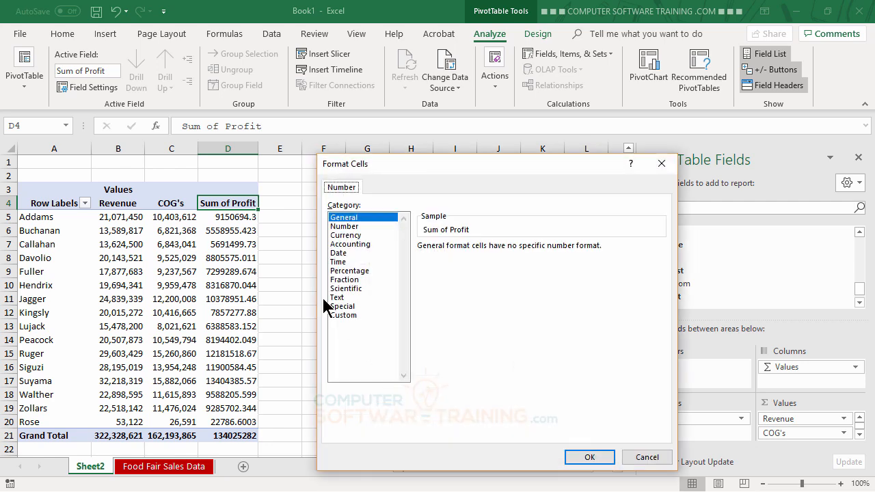
pyautogui.click(344, 226)
pyautogui.click(421, 264)
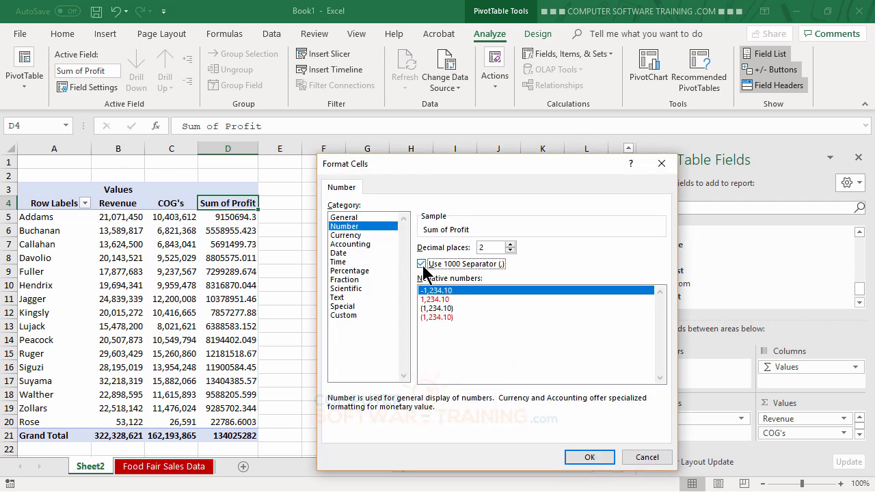
pyautogui.click(510, 250)
pyautogui.click(510, 250)
pyautogui.click(586, 456)
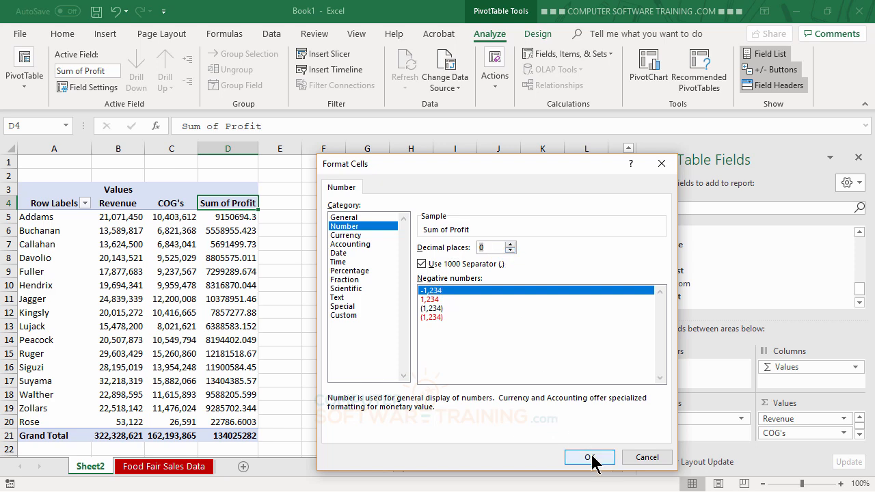
pyautogui.click(537, 407)
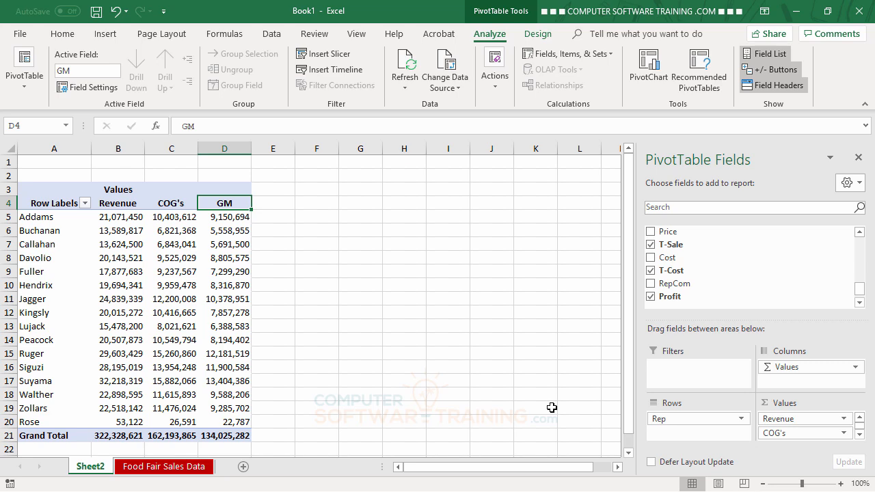
# Duplicate rows 9991 to 9995 of the Food Fair Sales Data sheet into the empty rows starting at A9996.
pyautogui.click(171, 469)
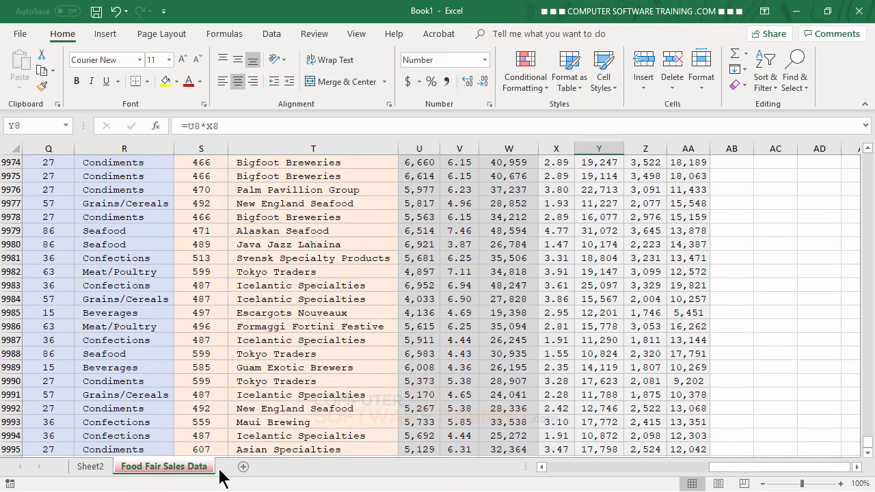
pyautogui.scroll(4, 656, 399)
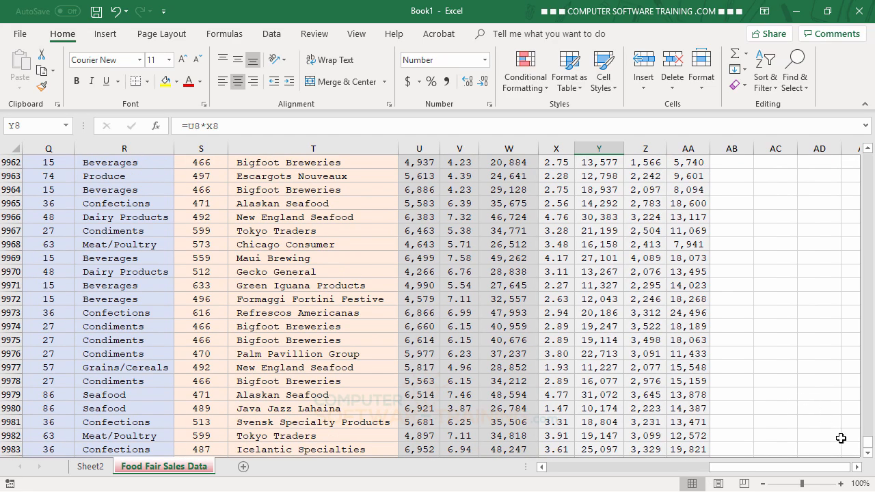
pyautogui.moveTo(867, 442); pyautogui.dragTo(867, 159)
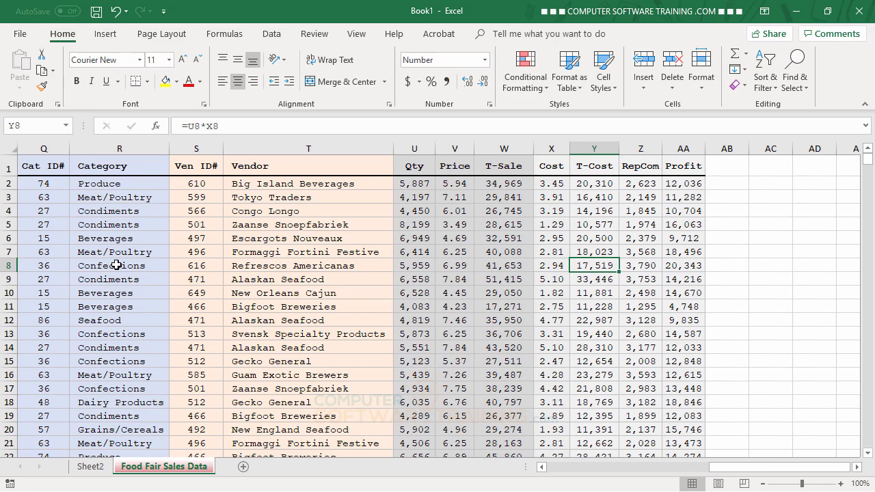
pyautogui.hotkey('ctrl', 'Home')
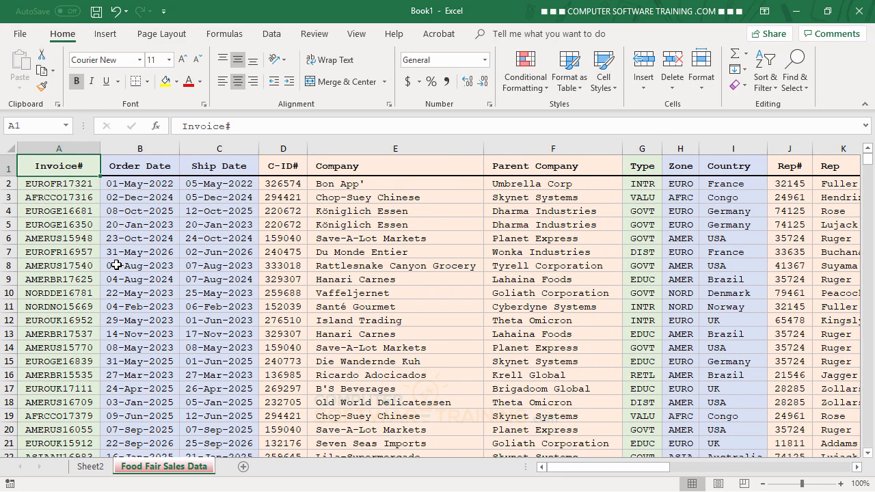
pyautogui.hotkey('ctrl', 'Down')
pyautogui.press('Down')
pyautogui.press('Down')
pyautogui.press('Down')
pyautogui.press('Down')
pyautogui.press('Down')
pyautogui.press('Down')
pyautogui.press('Down')
pyautogui.press('Down')
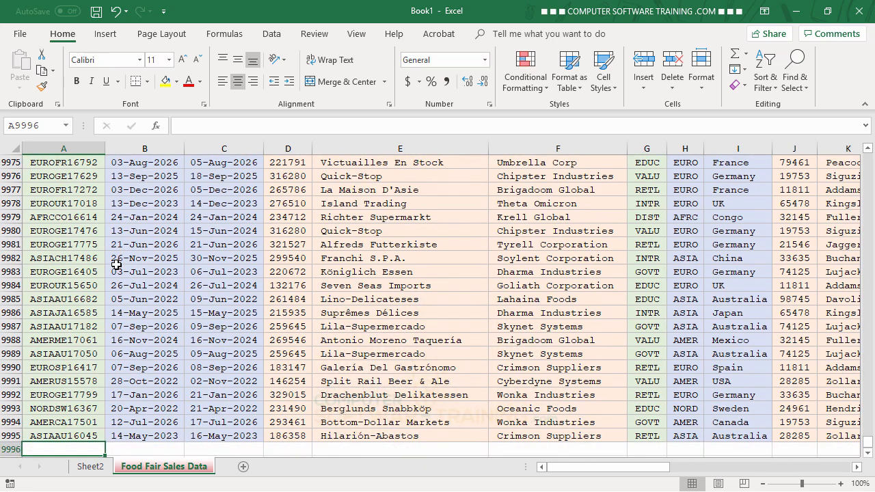
pyautogui.press('Down')
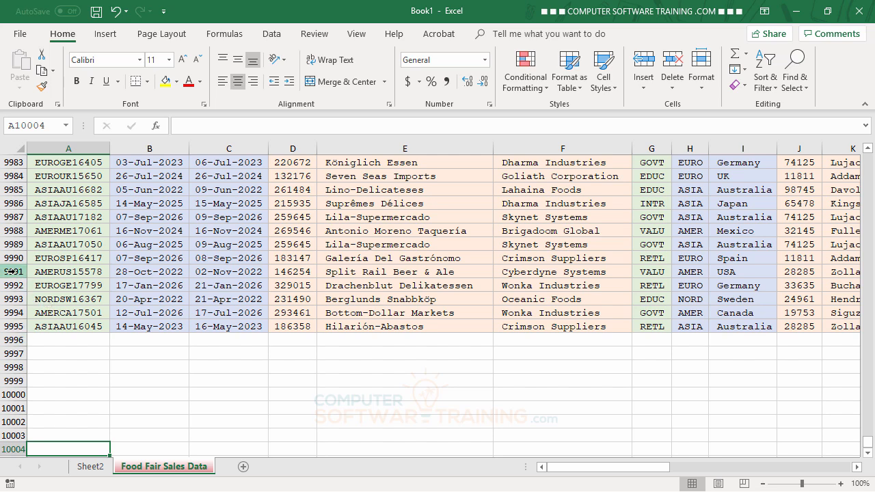
pyautogui.moveTo(13, 272); pyautogui.dragTo(16, 327)
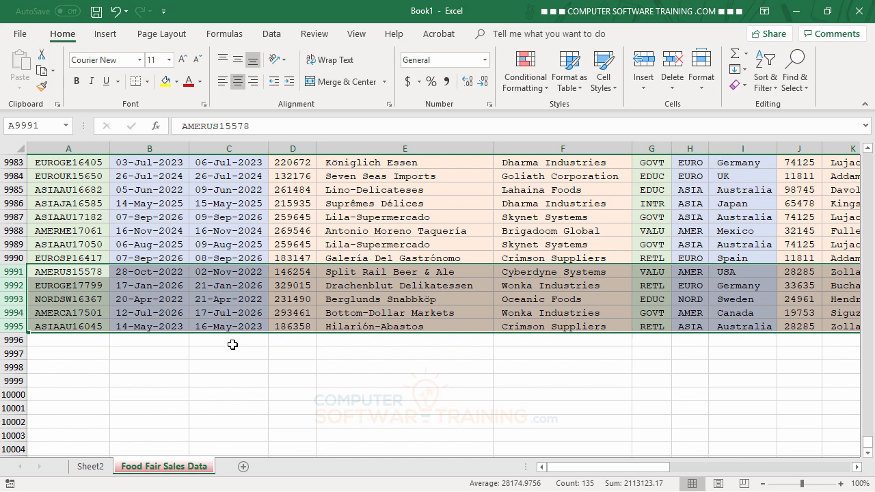
pyautogui.hotkey('ctrl', 'c')
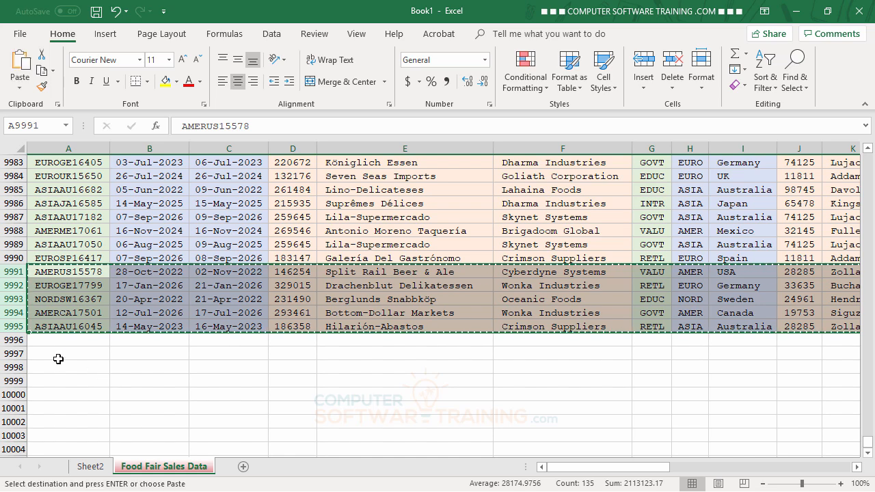
pyautogui.click(62, 339)
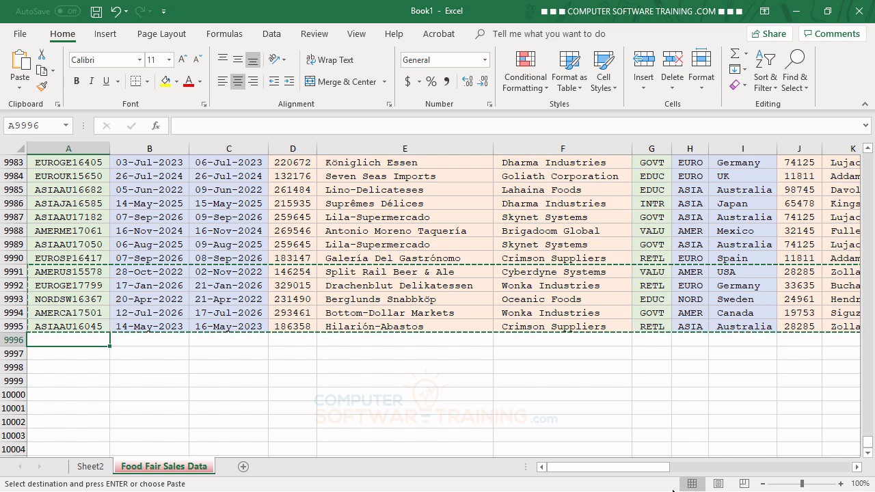
pyautogui.hotkey('ctrl', 'v')
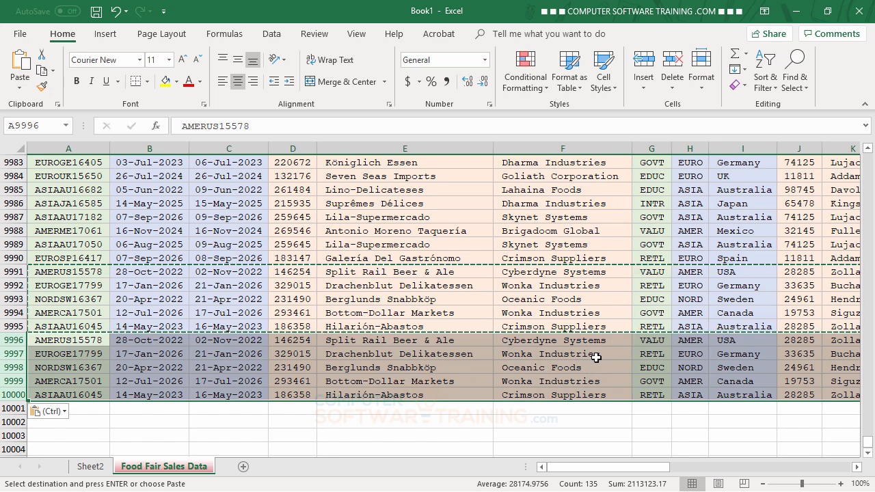
# Replace the rep names in K9996:K10000 with three new surnames, one shared by K9996 and K10000, another by K9997 and K9999.
pyautogui.click(857, 467)
pyautogui.click(856, 467)
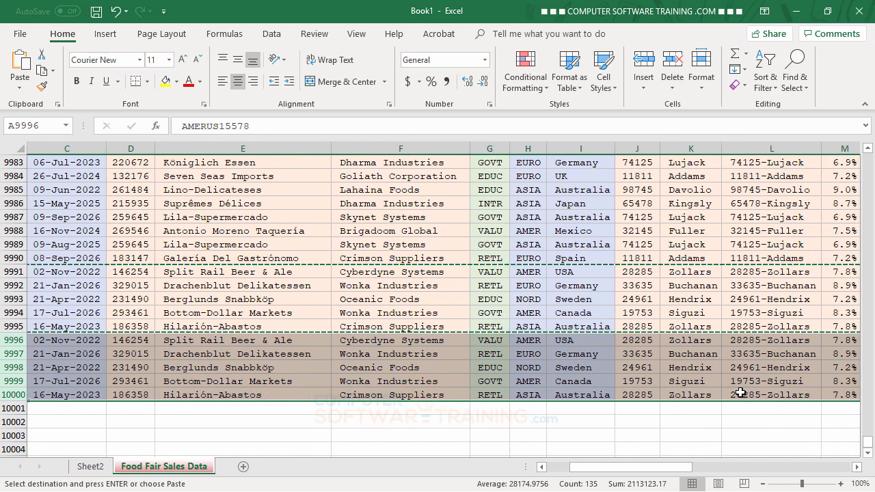
pyautogui.click(685, 340)
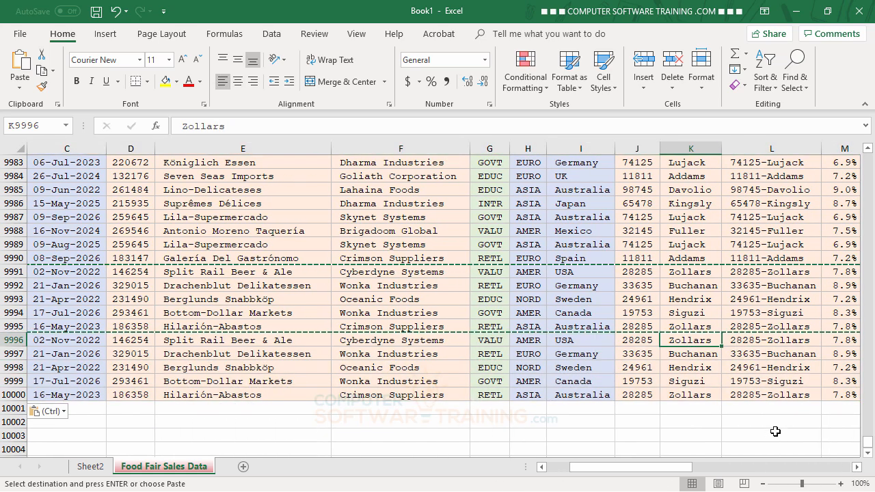
pyautogui.press('Escape')
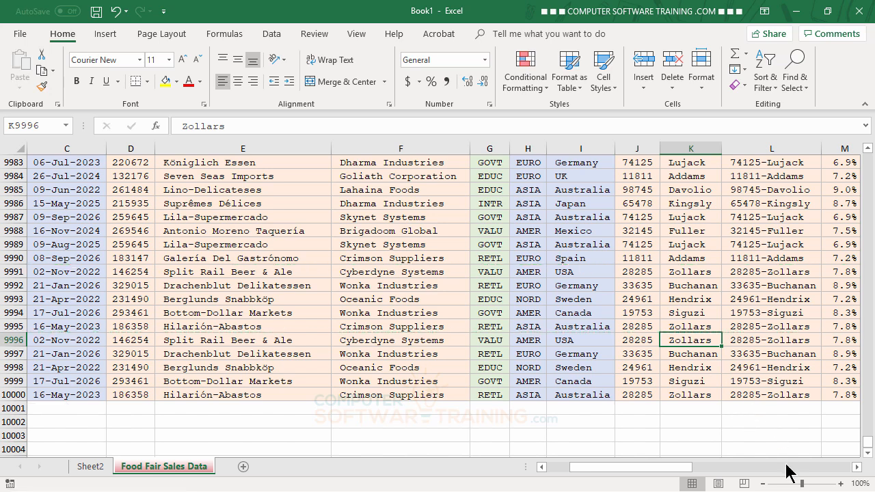
pyautogui.write('Stein')
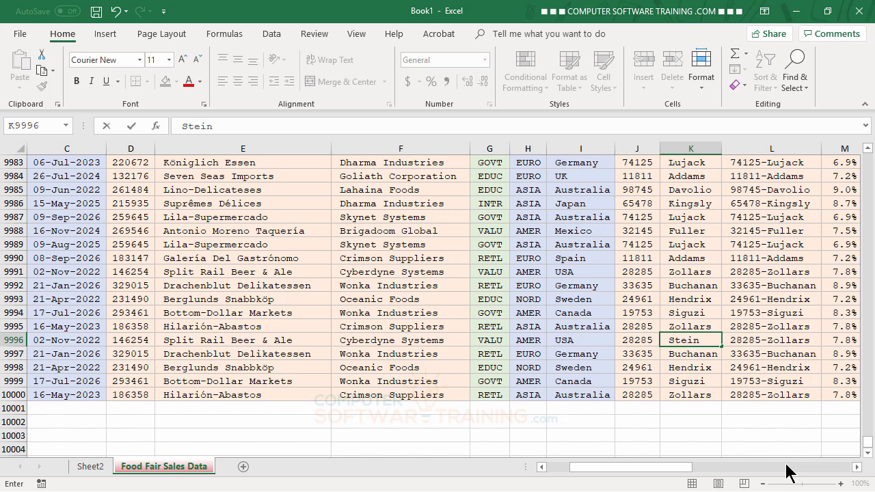
pyautogui.press('Return')
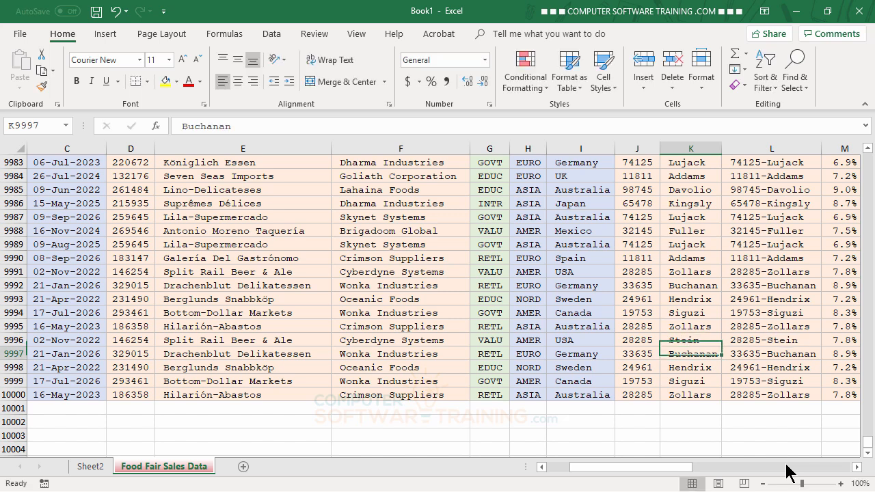
pyautogui.write('Moore')
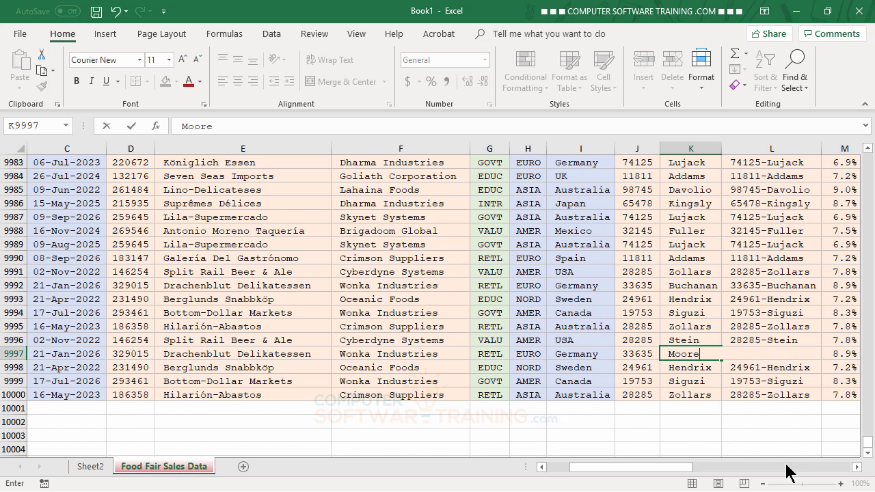
pyautogui.press('Return')
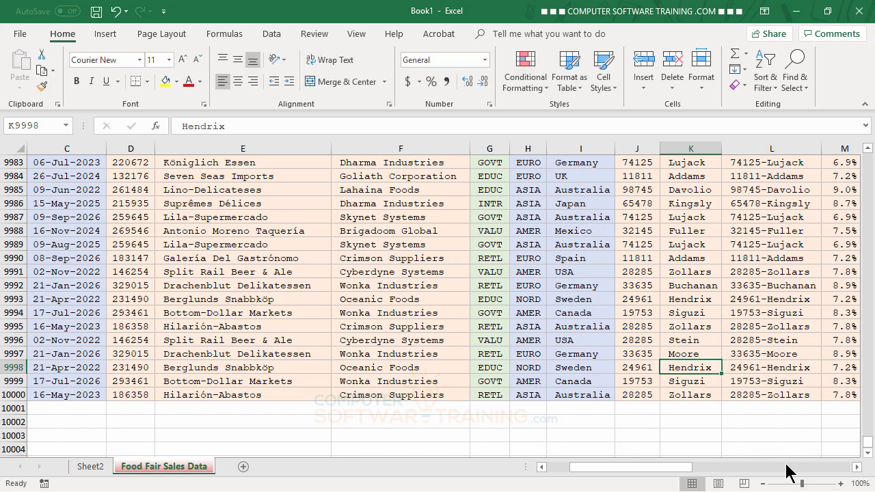
pyautogui.write('Smith')
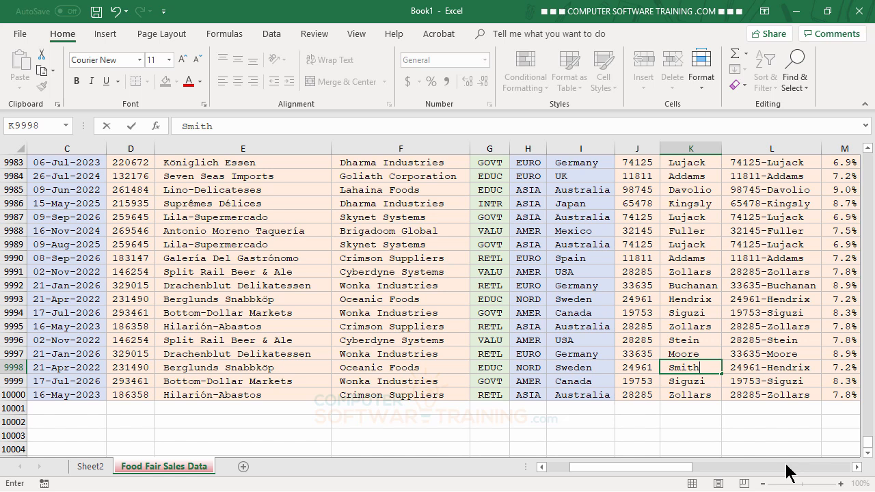
pyautogui.press('Return')
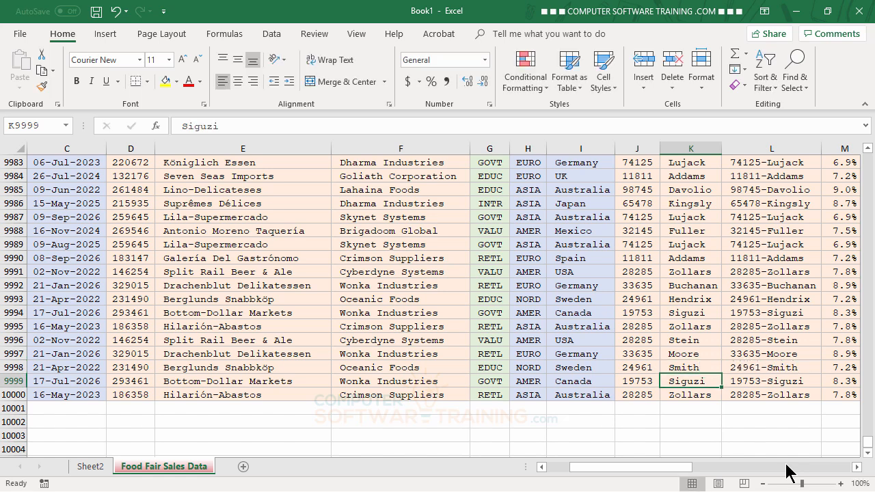
pyautogui.write('Moore')
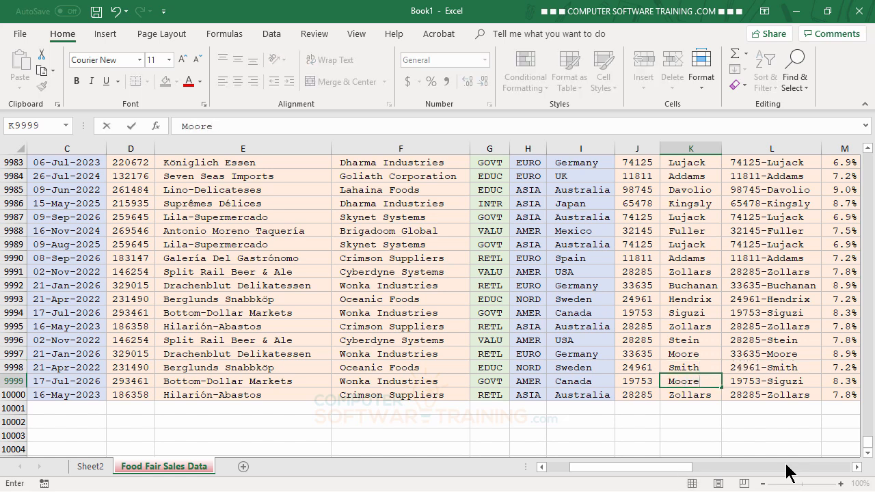
pyautogui.press('Return')
pyautogui.write('S')
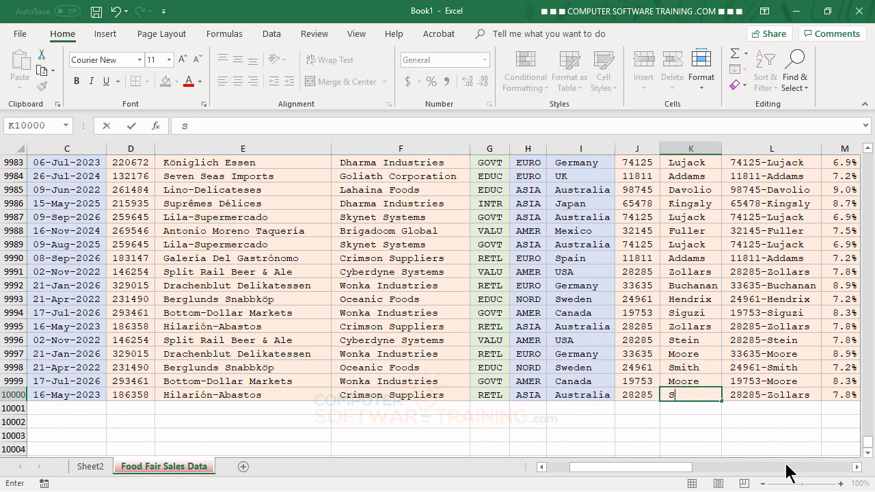
pyautogui.write('tein')
pyautogui.press('Return')
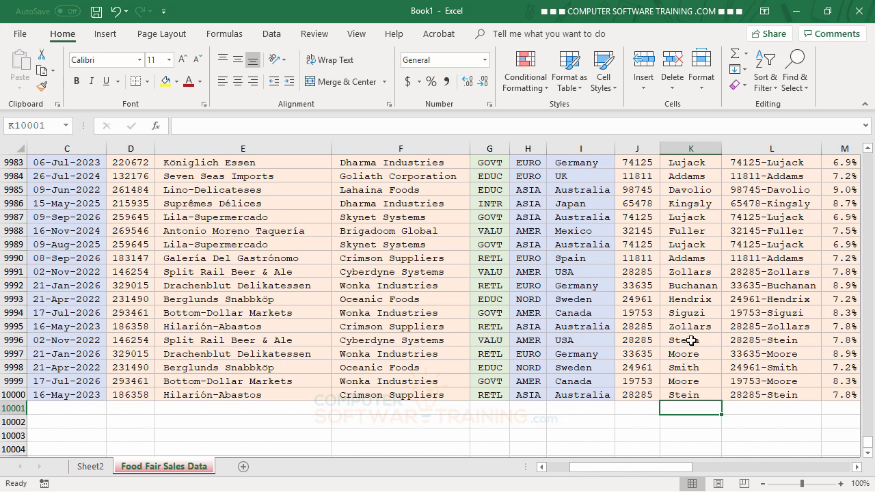
# Refresh the PivotTable on Sheet2 to try to bring in the rows added to the source data.
pyautogui.click(90, 467)
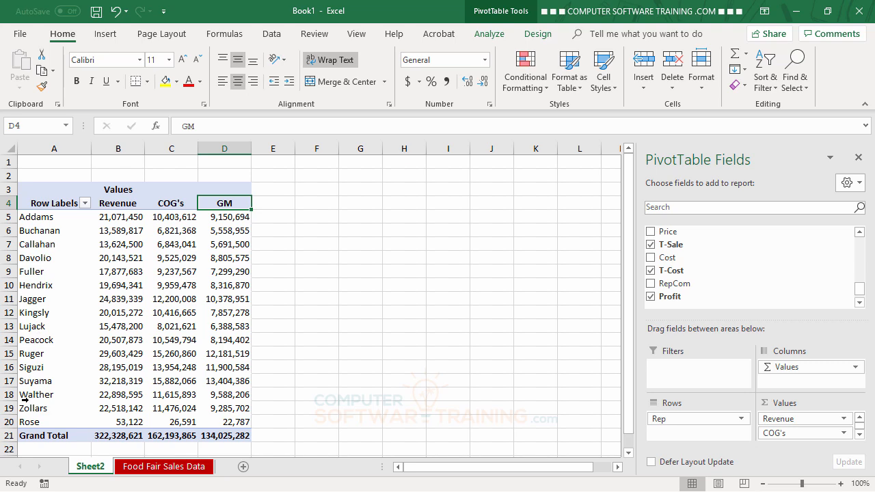
pyautogui.click(48, 300)
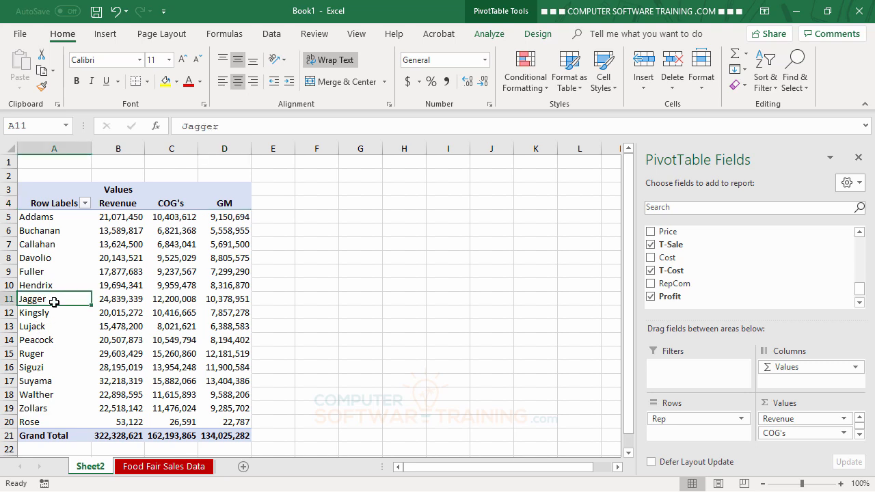
pyautogui.click(489, 36)
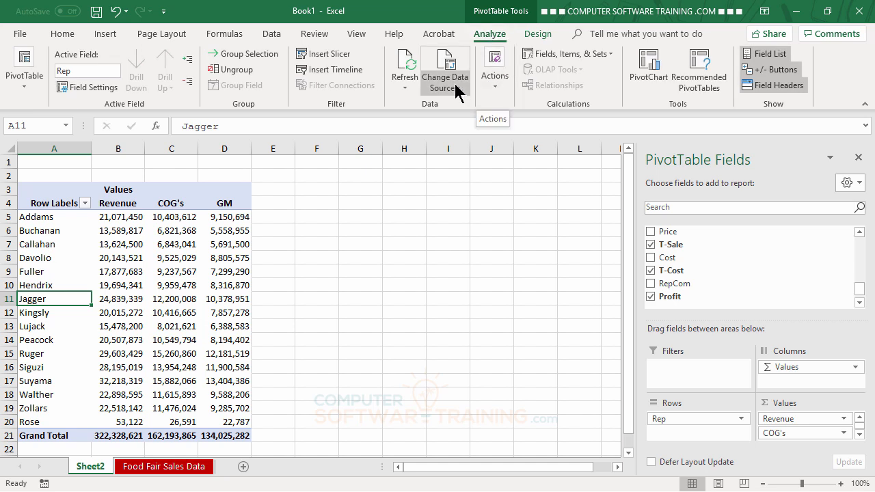
pyautogui.click(409, 65)
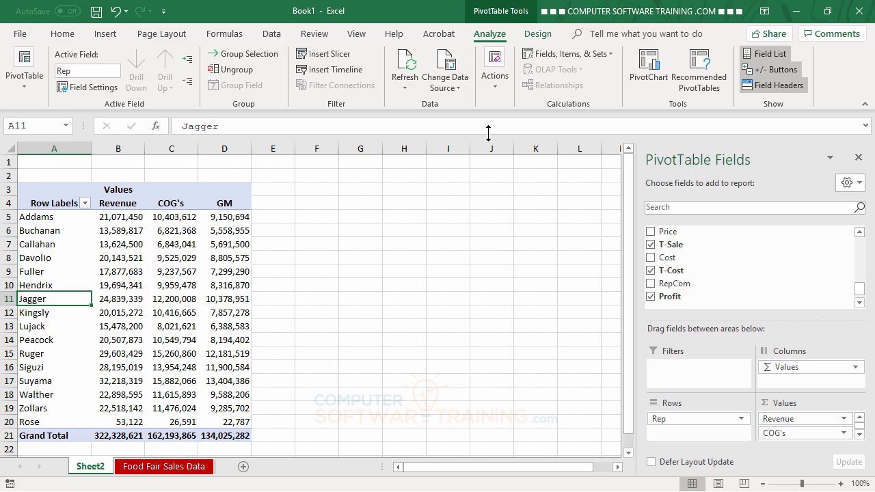
# Change the PivotTable's data source to $A$1:$AA$10000 on the Food Fair Sales Data sheet and check the added rep rows.
pyautogui.click(445, 65)
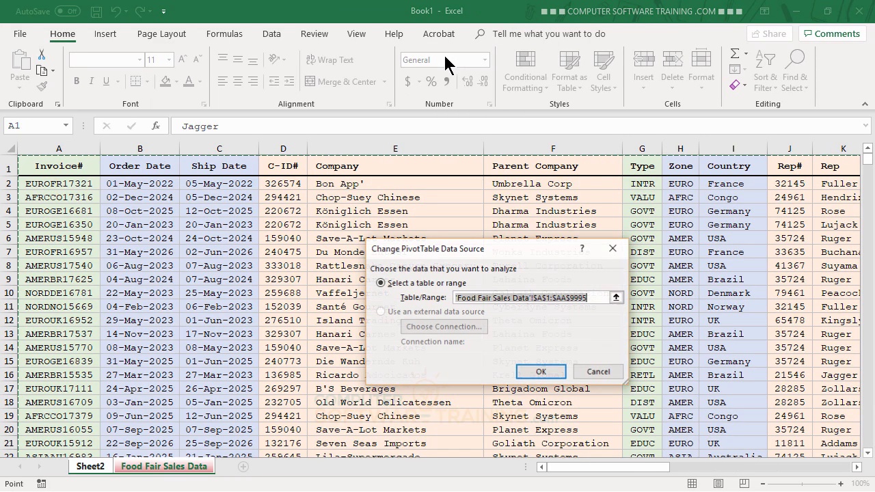
pyautogui.click(68, 164)
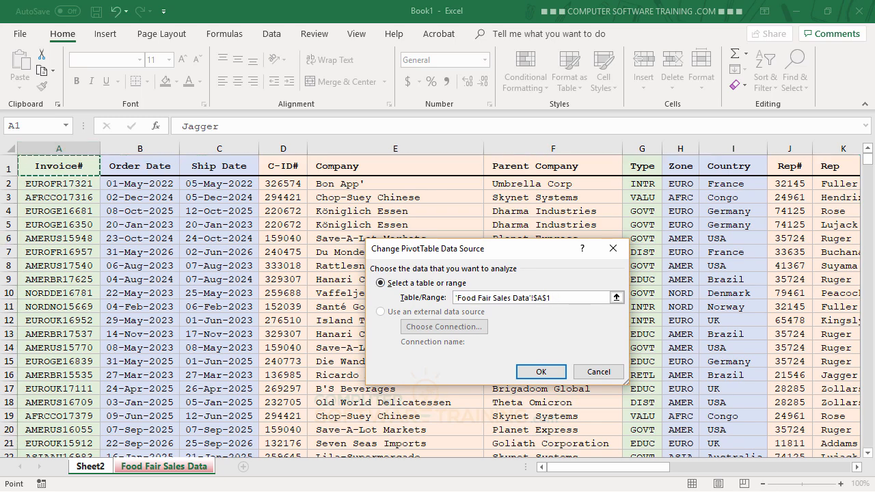
pyautogui.hotkey('ctrl', 'shift', 'Right')
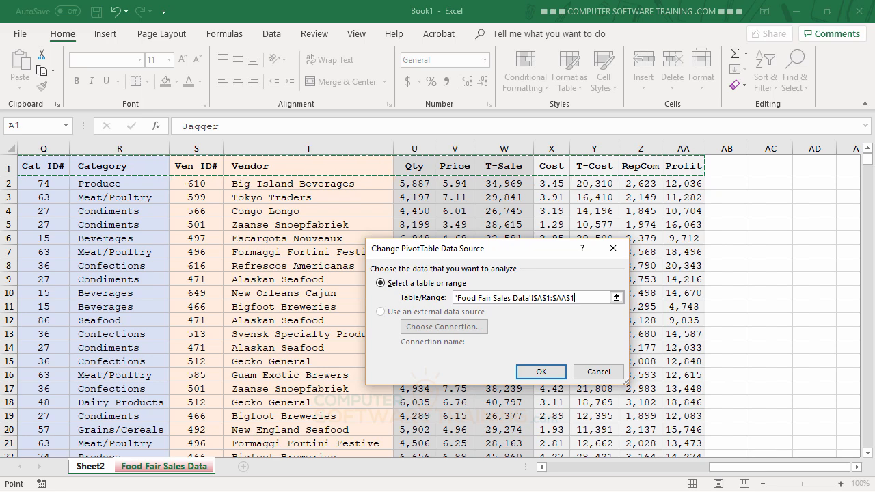
pyautogui.hotkey('ctrl', 'shift', 'Down')
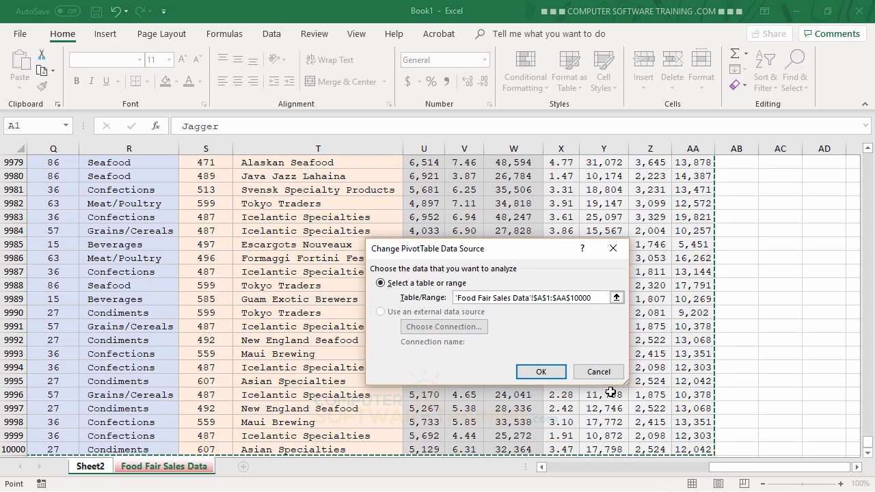
pyautogui.click(542, 373)
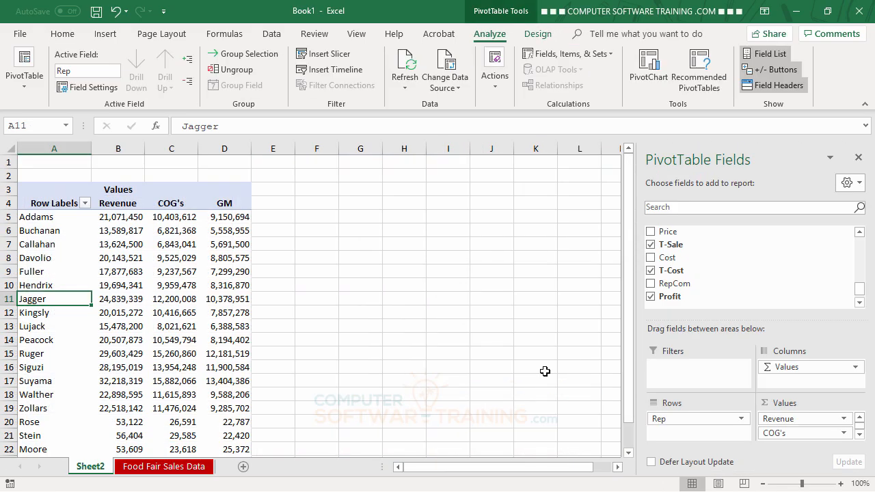
pyautogui.scroll(-2, 331, 387)
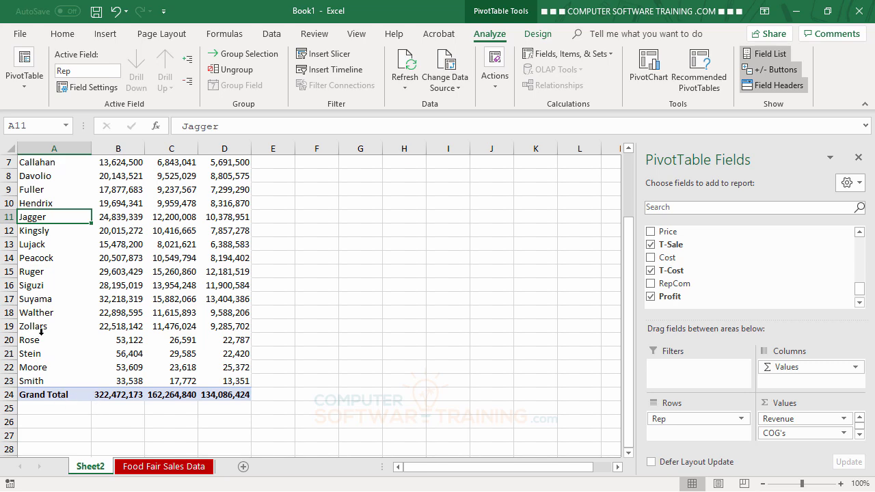
pyautogui.scroll(2, 362, 299)
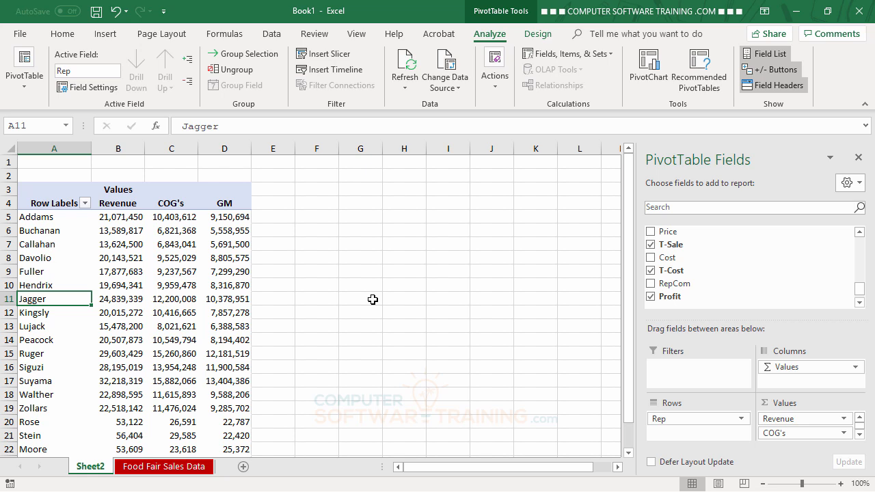
# Convert the range $A$1:$AA$10000 on the Food Fair Sales Data sheet into a table with headers.
pyautogui.click(164, 467)
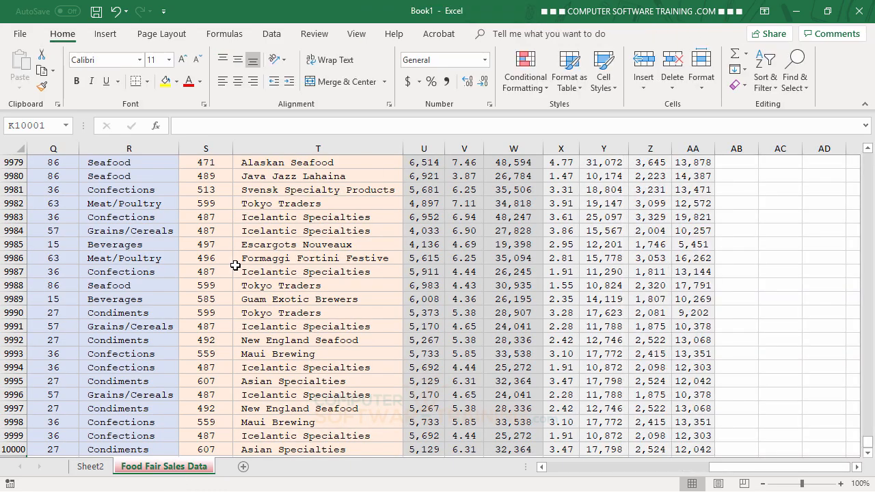
pyautogui.hotkey('ctrl', 'Home')
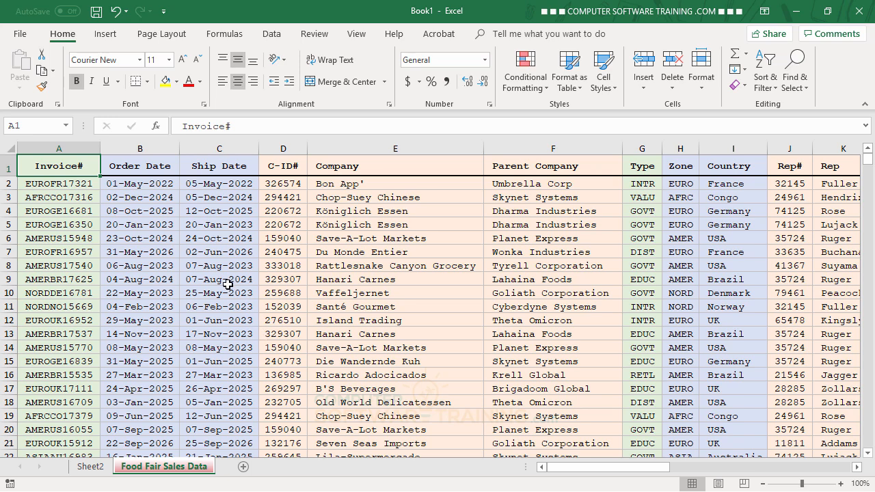
pyautogui.click(227, 282)
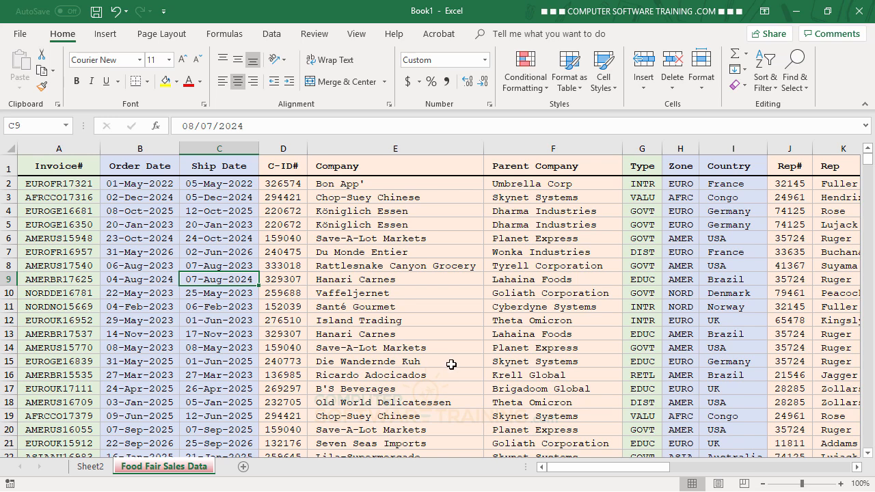
pyautogui.click(104, 37)
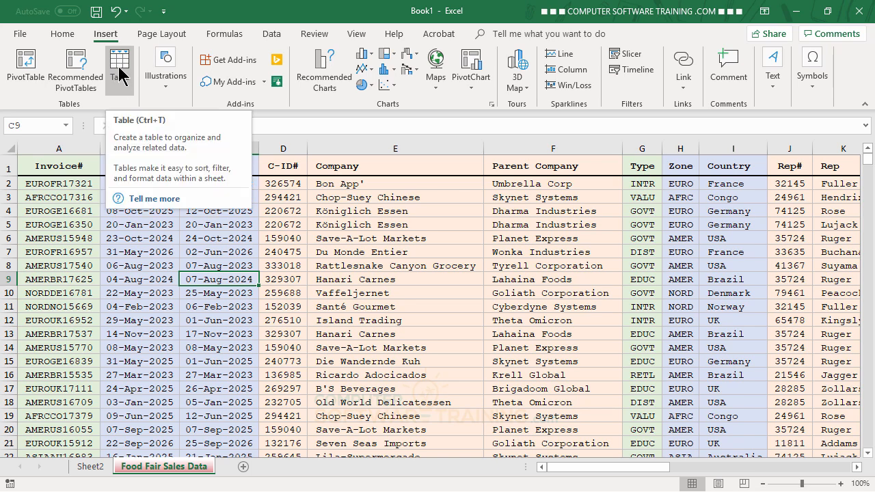
pyautogui.click(119, 75)
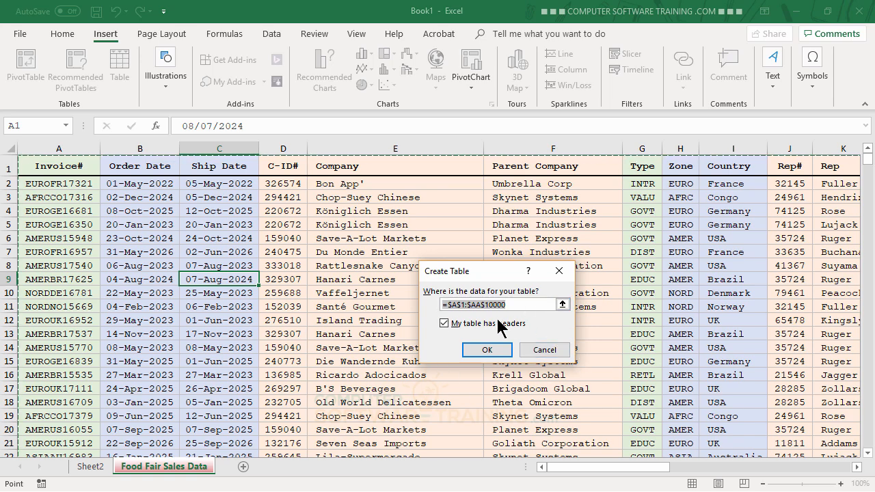
pyautogui.click(488, 350)
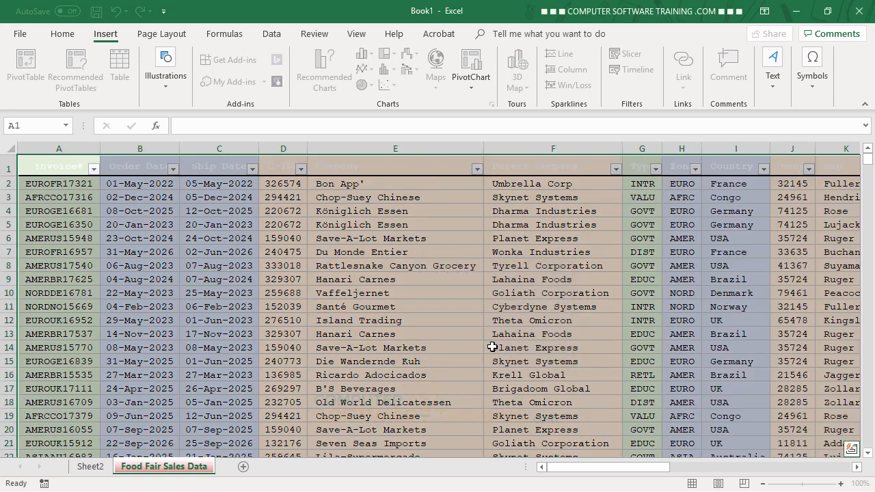
pyautogui.click(390, 293)
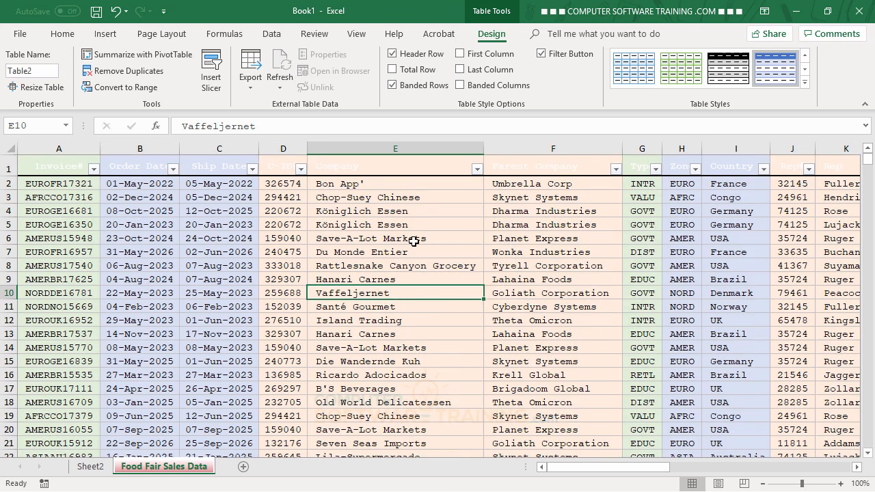
# Apply the orange light table style with full gridlines to the sales data table.
pyautogui.click(387, 236)
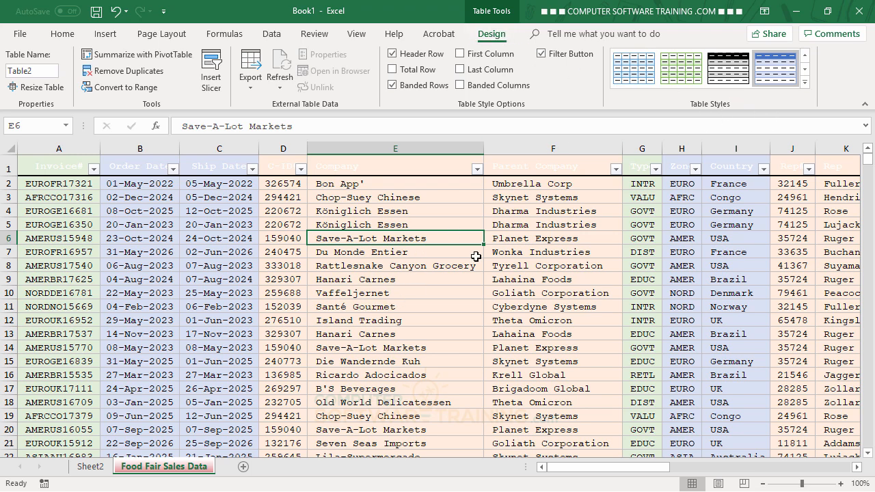
pyautogui.click(804, 81)
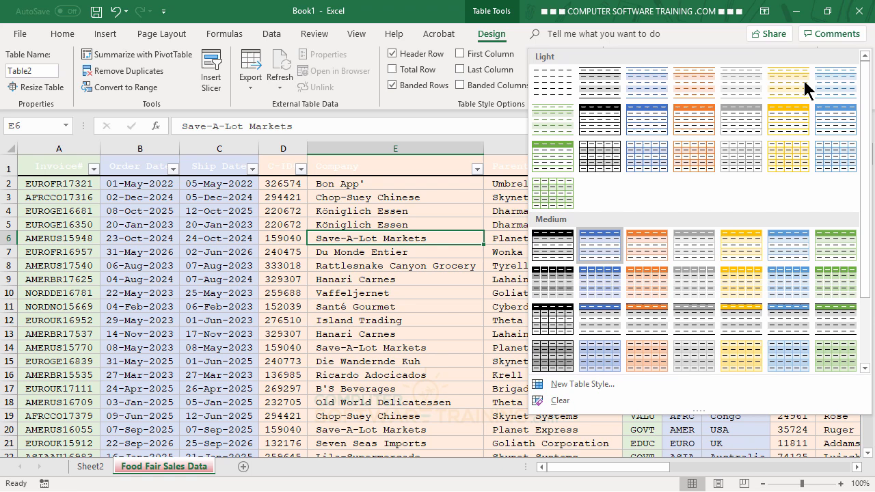
pyautogui.click(685, 152)
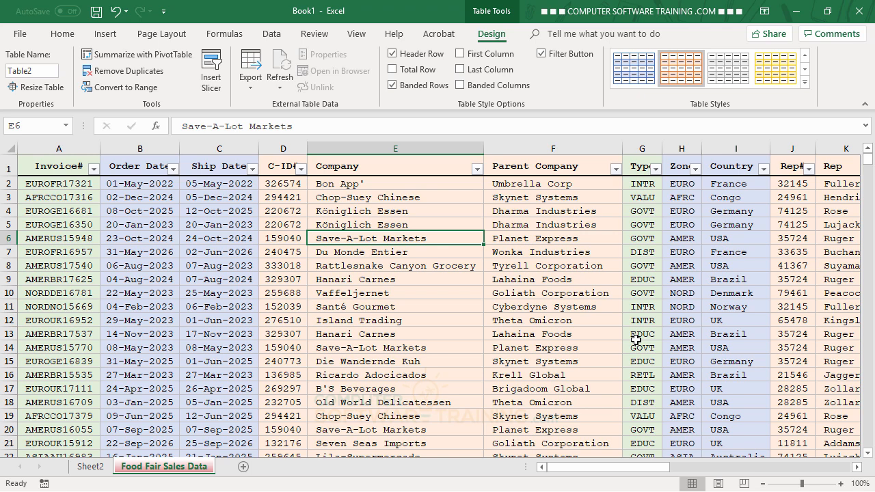
# Create a PivotTable from Table2 on a new worksheet.
pyautogui.click(218, 255)
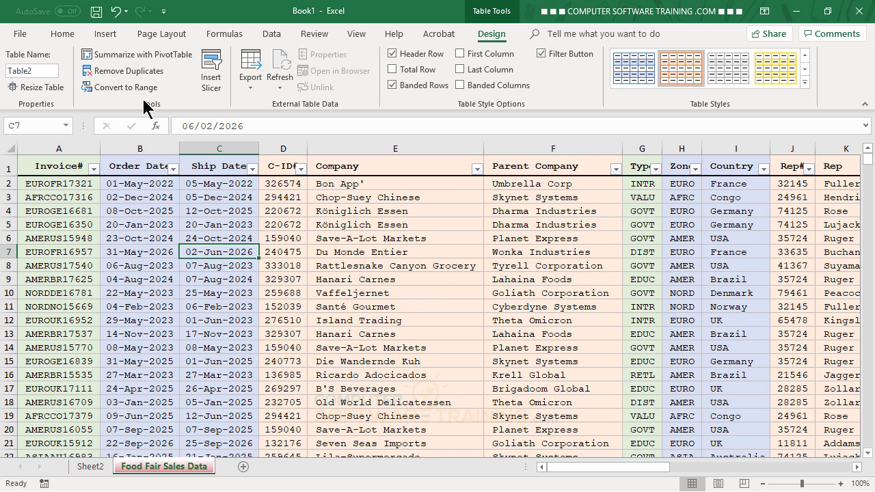
pyautogui.click(106, 36)
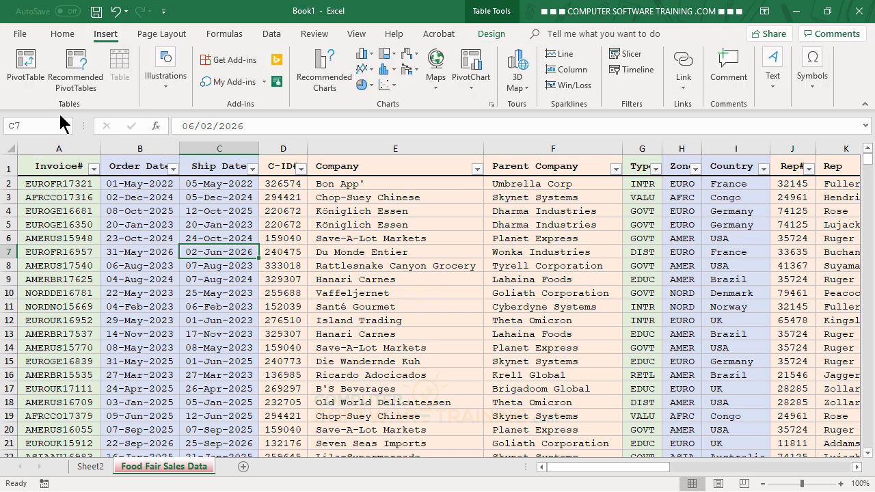
pyautogui.click(32, 64)
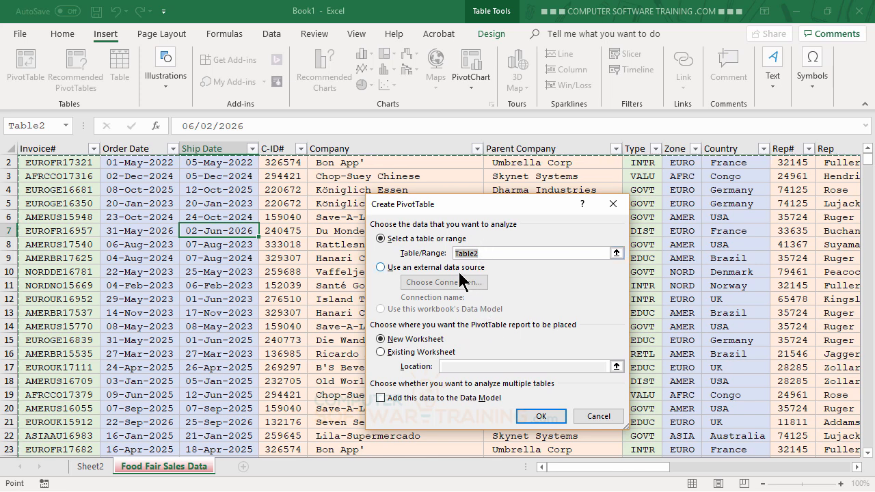
pyautogui.click(541, 417)
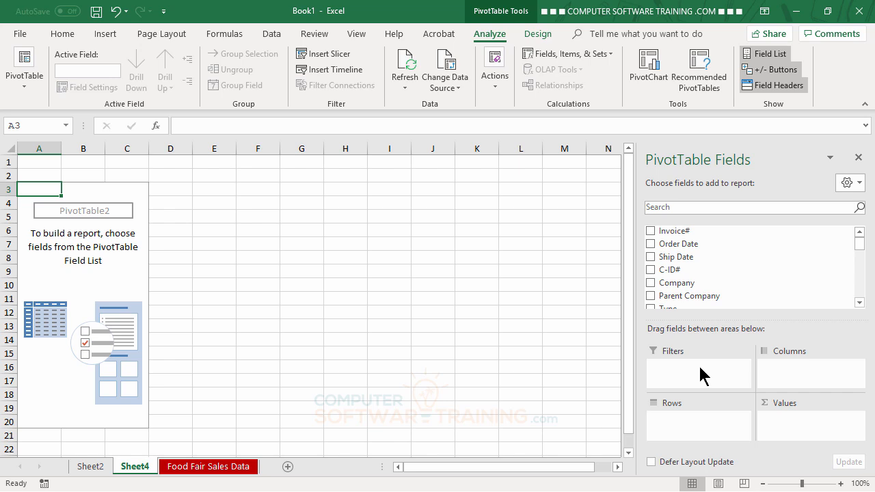
# Add the Rep field to the Rows area of the new PivotTable.
pyautogui.click(859, 303)
pyautogui.click(859, 302)
pyautogui.click(859, 303)
pyautogui.click(859, 303)
pyautogui.click(859, 303)
pyautogui.click(859, 303)
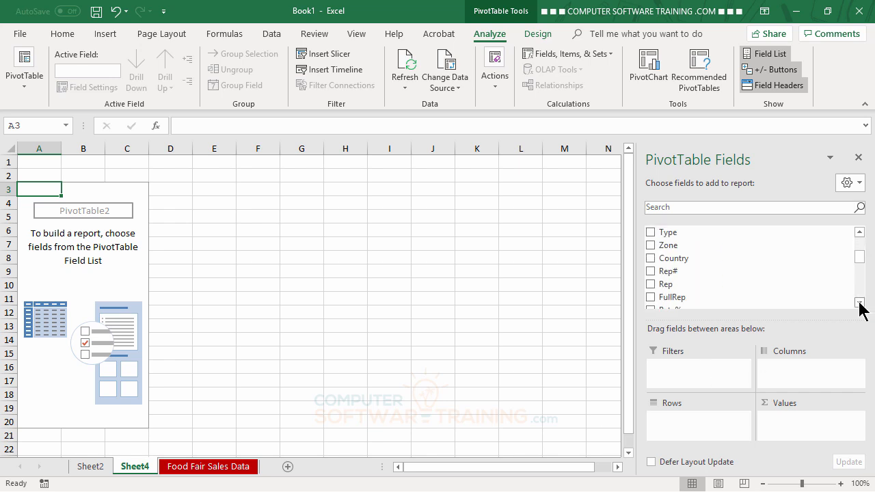
pyautogui.click(859, 302)
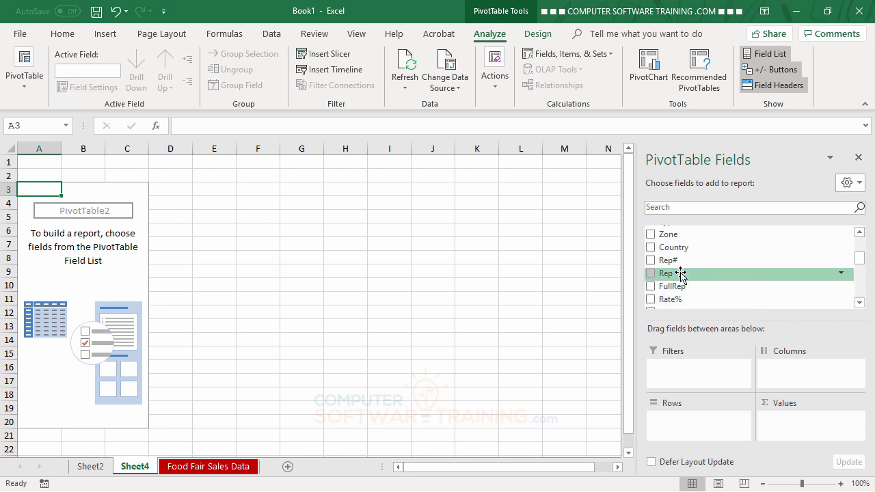
pyautogui.moveTo(680, 275); pyautogui.dragTo(684, 421)
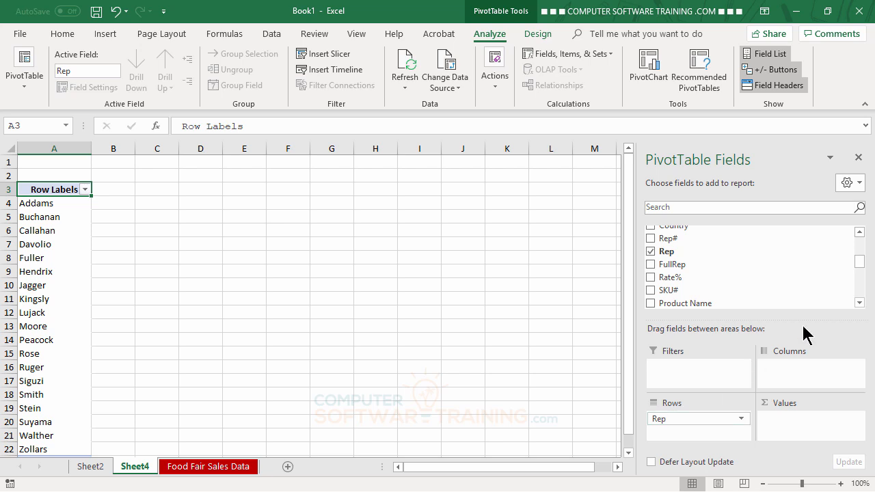
# Add the T-Sale, T-Cost and Profit fields to the PivotTable's Values area and look over the rep rows.
pyautogui.click(859, 303)
pyautogui.click(859, 303)
pyautogui.click(859, 303)
pyautogui.click(859, 303)
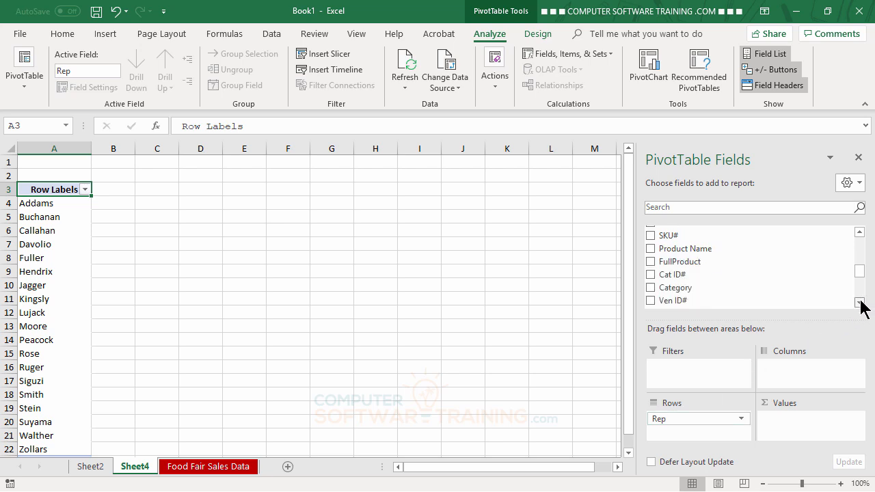
pyautogui.click(859, 303)
pyautogui.click(860, 302)
pyautogui.click(859, 302)
pyautogui.click(859, 303)
pyautogui.click(860, 303)
pyautogui.click(859, 302)
pyautogui.click(859, 303)
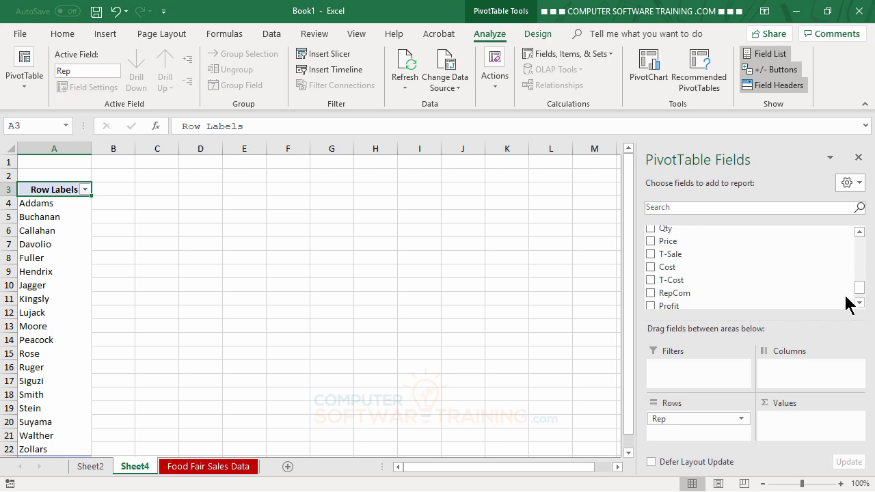
pyautogui.moveTo(673, 254); pyautogui.dragTo(786, 411)
pyautogui.moveTo(682, 280); pyautogui.dragTo(801, 436)
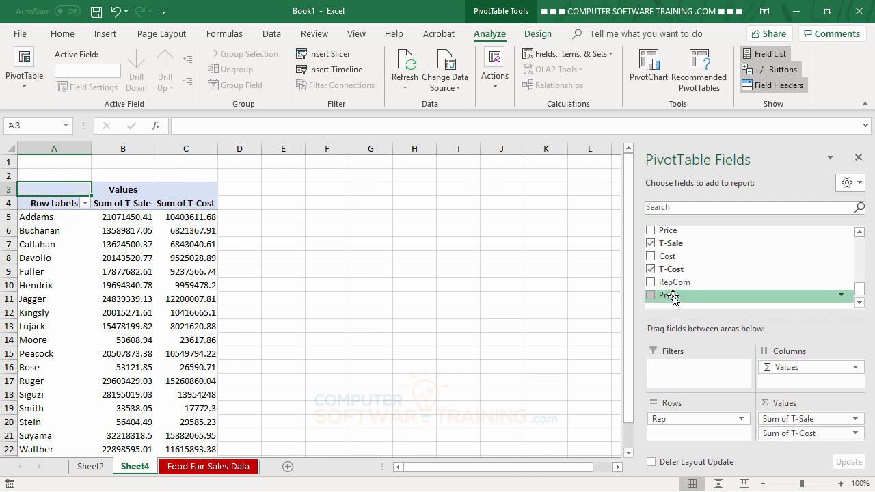
pyautogui.moveTo(687, 298); pyautogui.dragTo(794, 446)
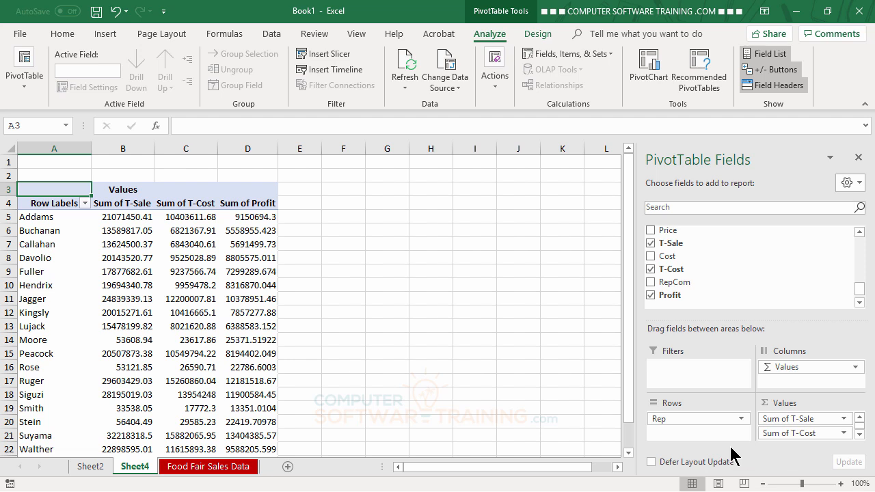
pyautogui.scroll(-2, 220, 280)
pyautogui.scroll(2, 220, 280)
pyautogui.scroll(-1, 339, 334)
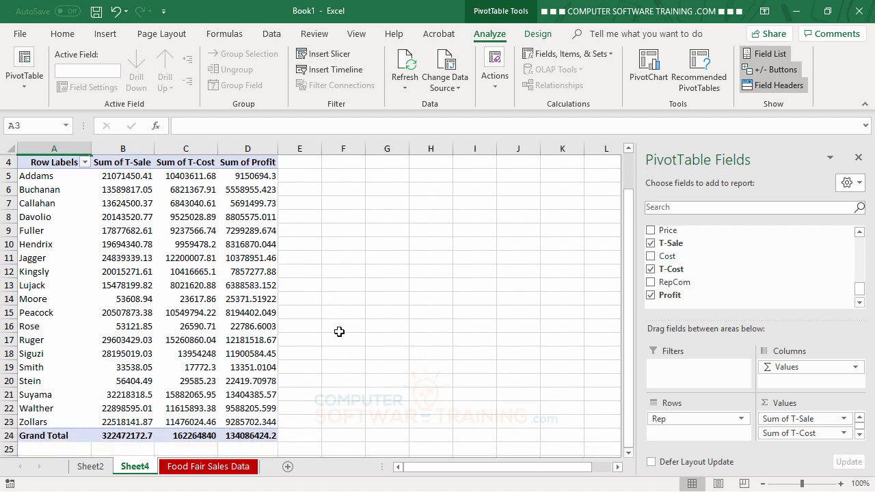
# Add a Shipping column header in AB1 of the Food Fair Sales Data sheet, directly beside the Profit column.
pyautogui.click(202, 468)
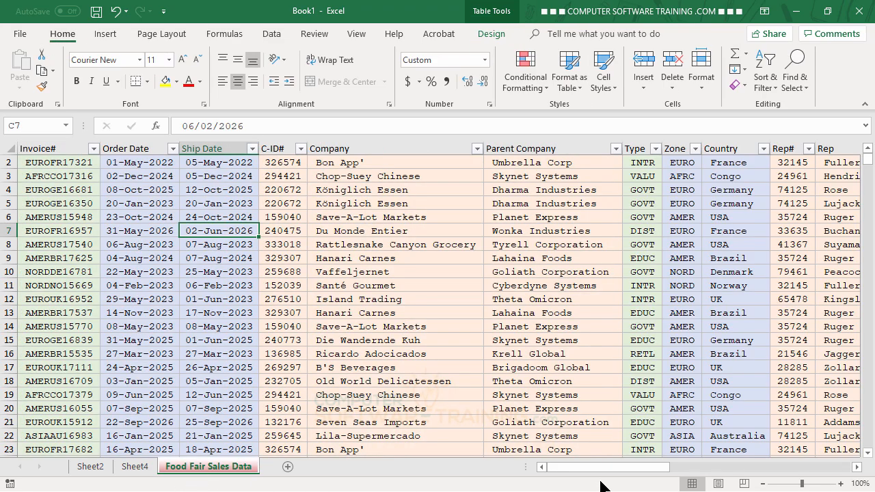
pyautogui.moveTo(627, 468); pyautogui.dragTo(825, 484)
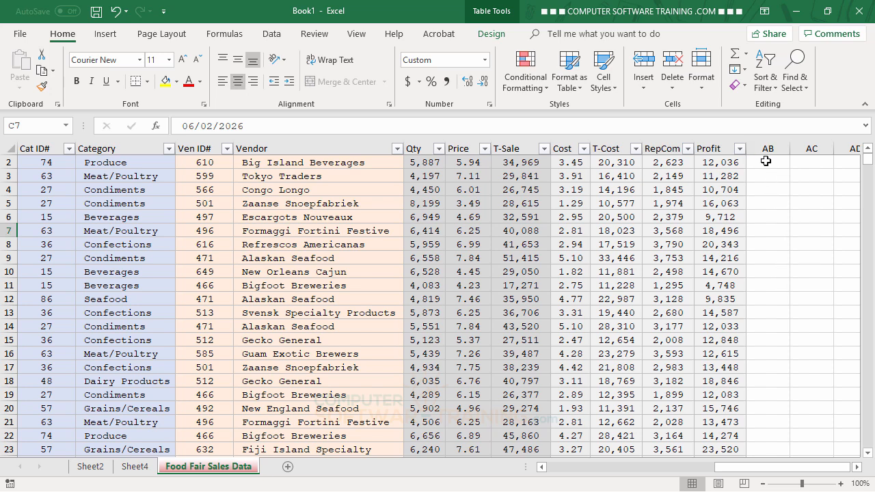
pyautogui.scroll(1, 765, 178)
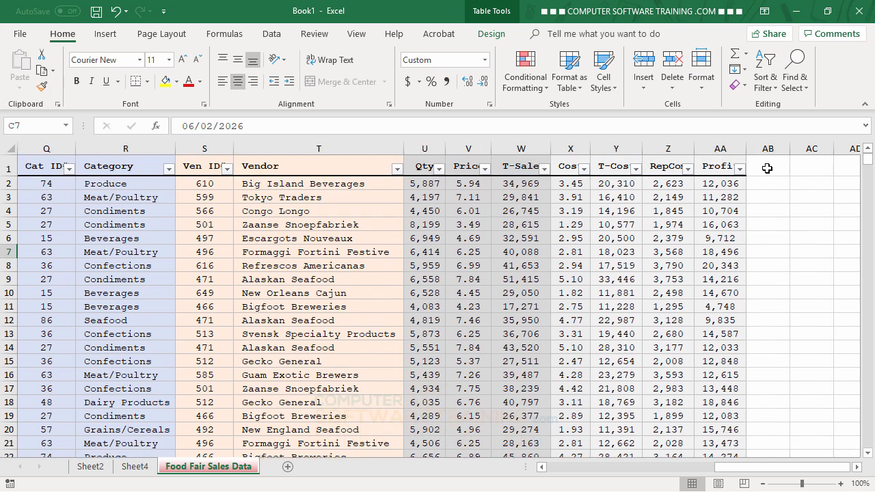
pyautogui.click(767, 166)
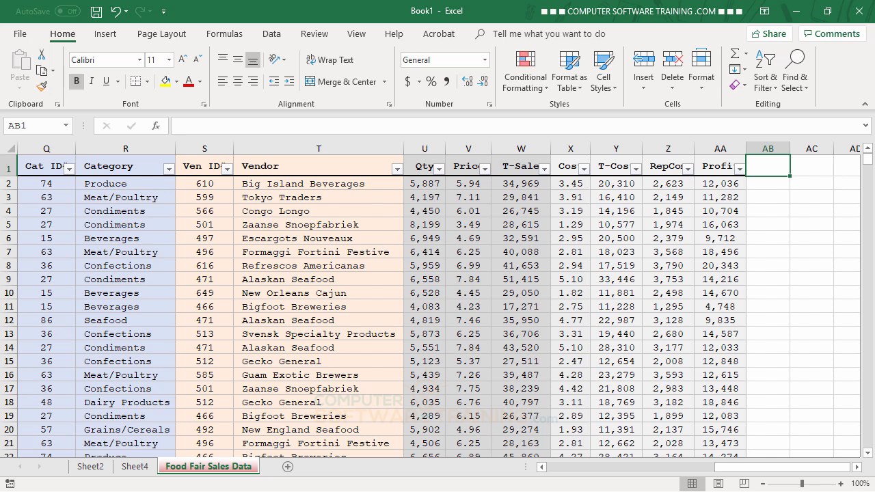
pyautogui.write('Ship')
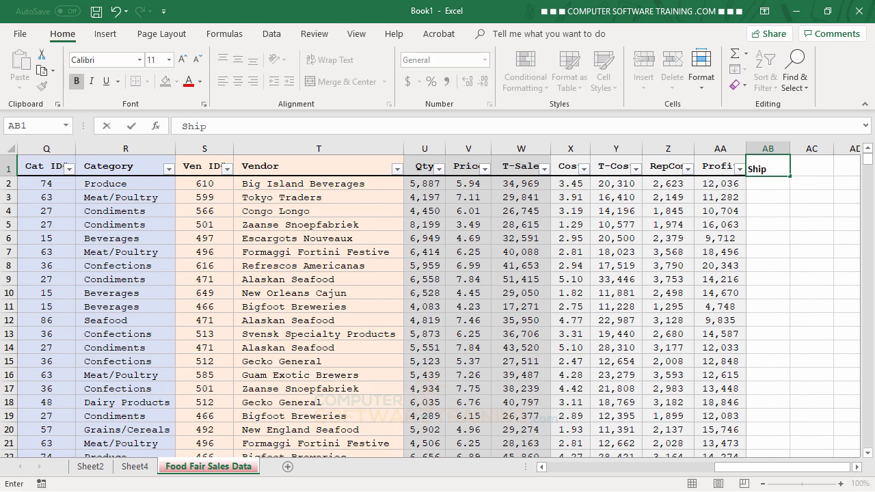
pyautogui.write('ping')
pyautogui.press('Return')
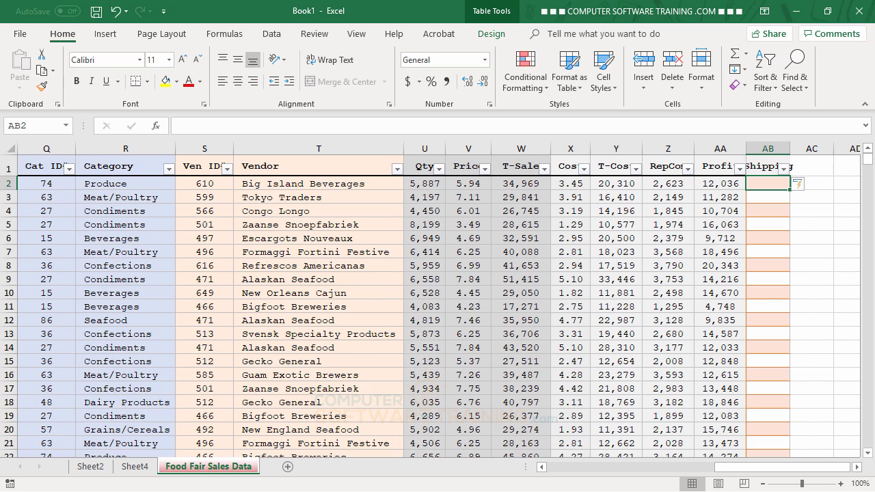
# Fill the Shipping column with the formula =[@[T-Sale]]*.01, entered in AB2.
pyautogui.write('=')
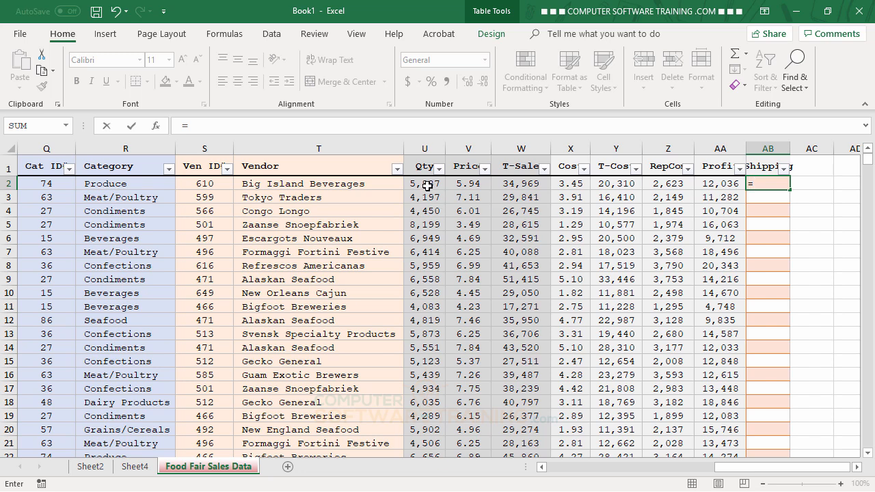
pyautogui.click(522, 181)
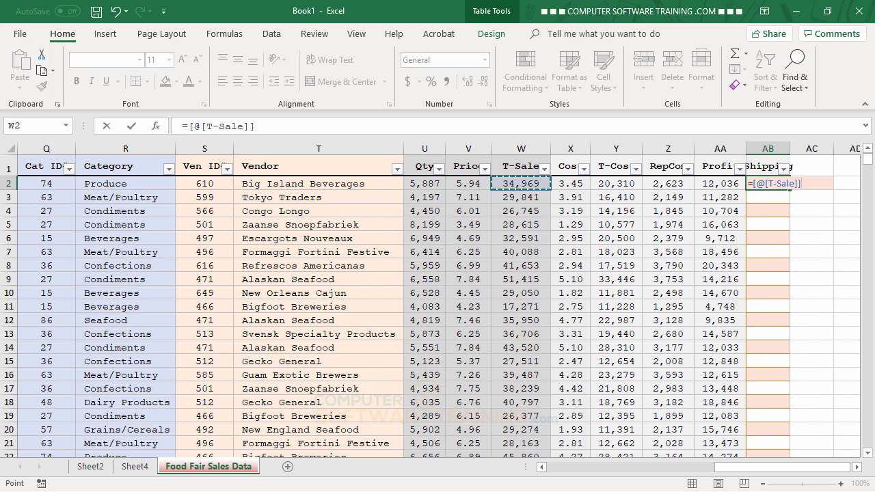
pyautogui.write('*.01')
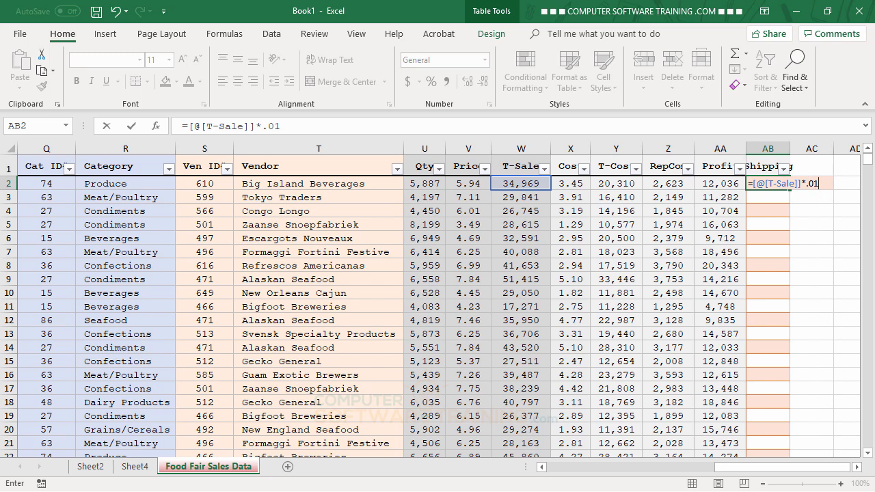
pyautogui.press('Return')
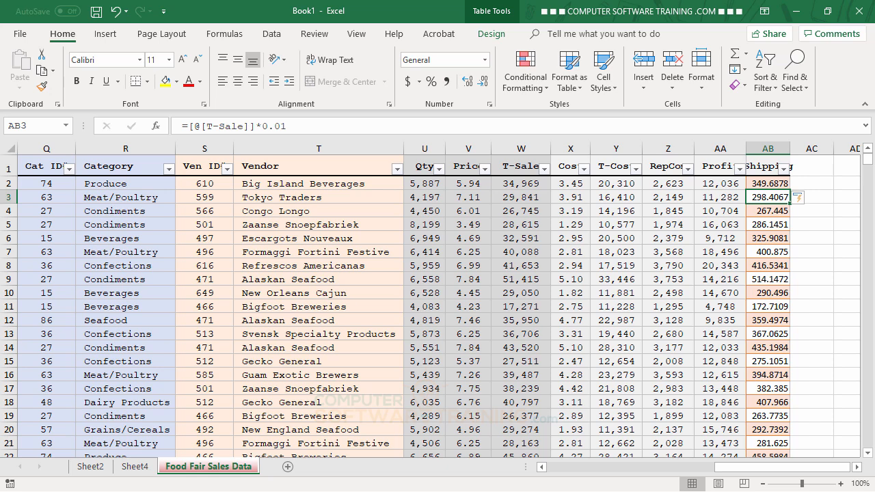
# Refresh the PivotTable on Sheet4 to bring in the added Shipping column.
pyautogui.click(134, 467)
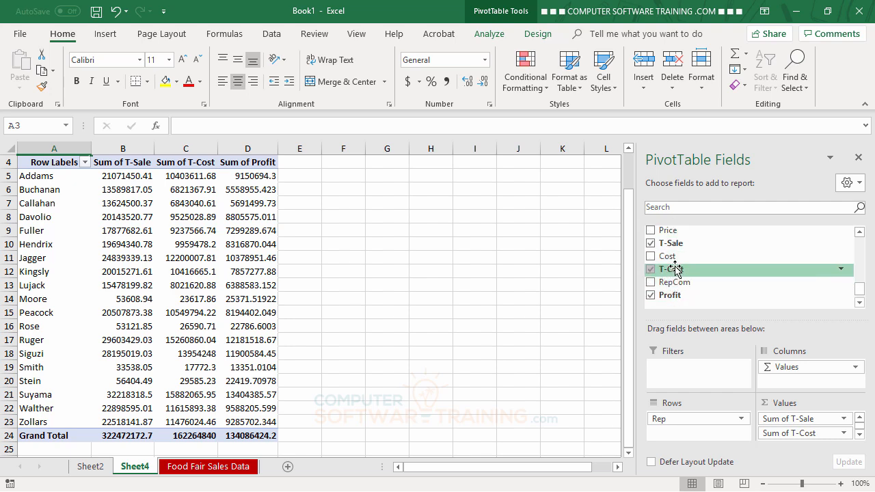
pyautogui.click(486, 36)
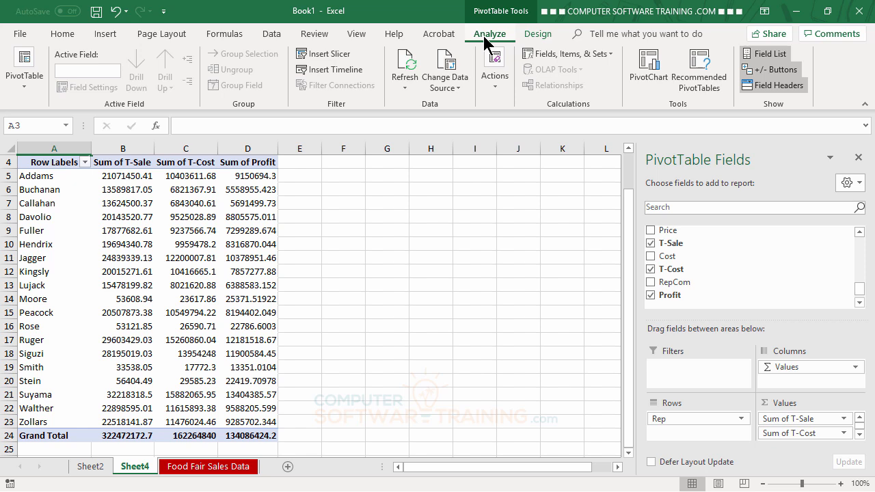
pyautogui.click(413, 71)
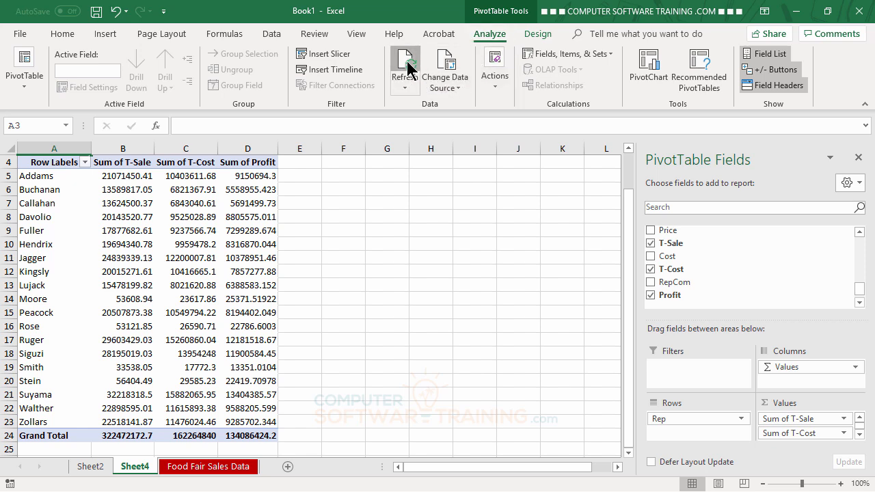
# Add the Shipping field to the PivotTable's Values area.
pyautogui.click(859, 302)
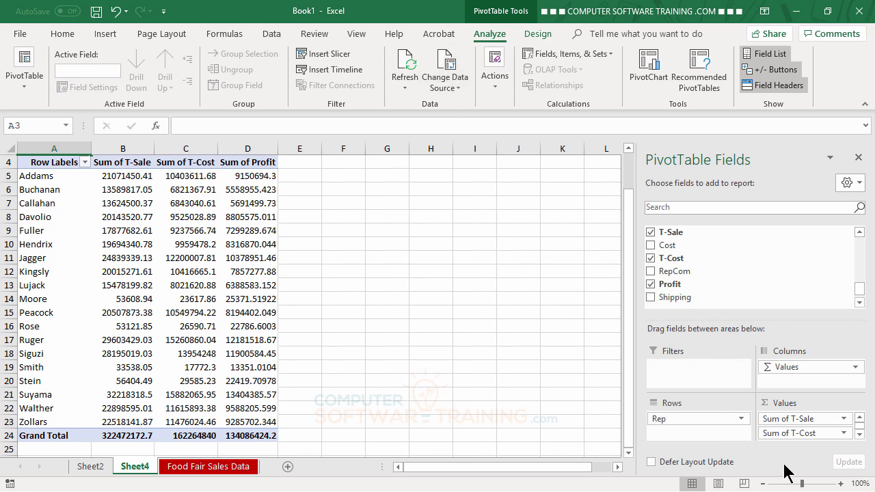
pyautogui.moveTo(683, 299); pyautogui.dragTo(805, 441)
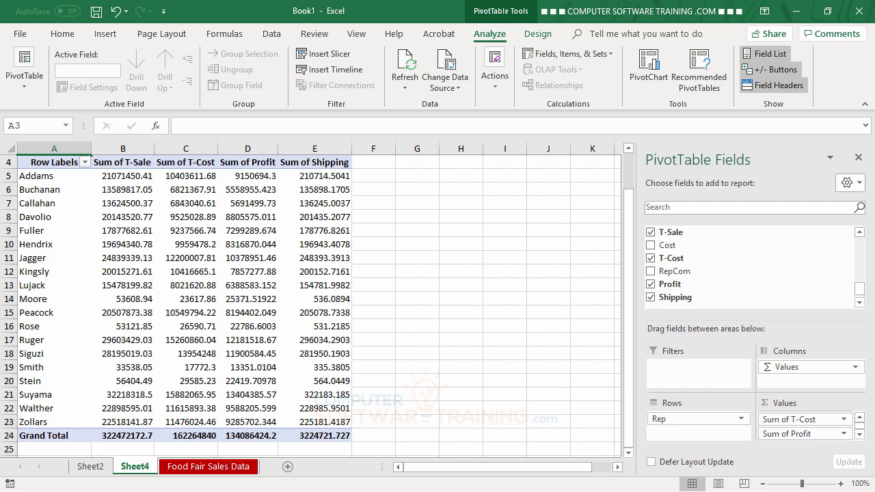
# Go to the last record of the table on the Food Fair Sales Data sheet, along the Vendor column.
pyautogui.click(192, 469)
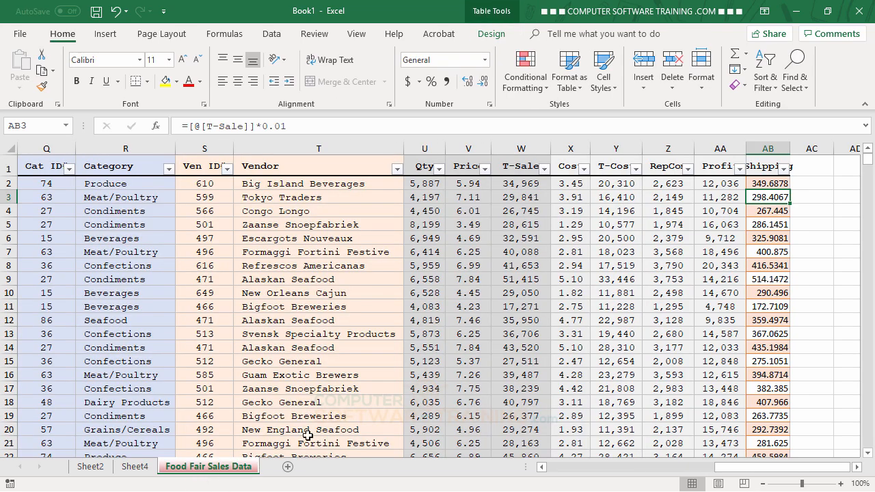
pyautogui.click(263, 299)
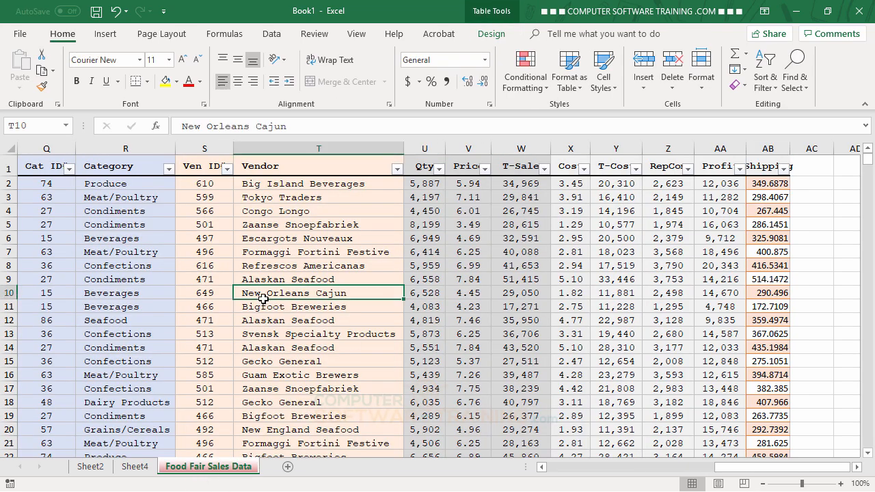
pyautogui.hotkey('ctrl', 'Down')
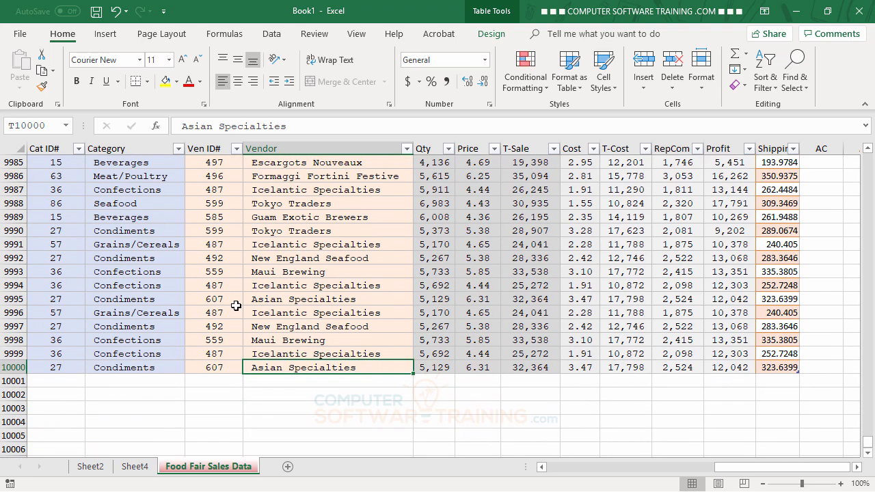
pyautogui.scroll(-1, 236, 306)
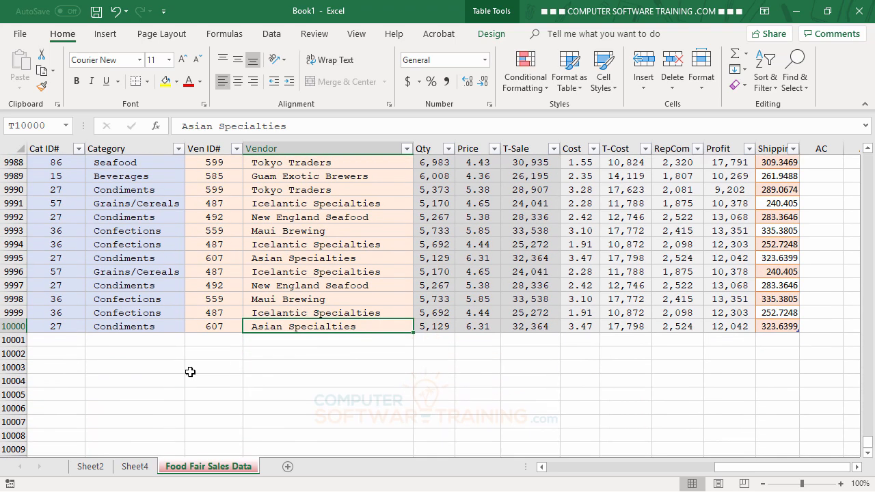
# Try to copy the entire sheet rows 9998 to 10000 and paste them starting at Q10001.
pyautogui.click(45, 341)
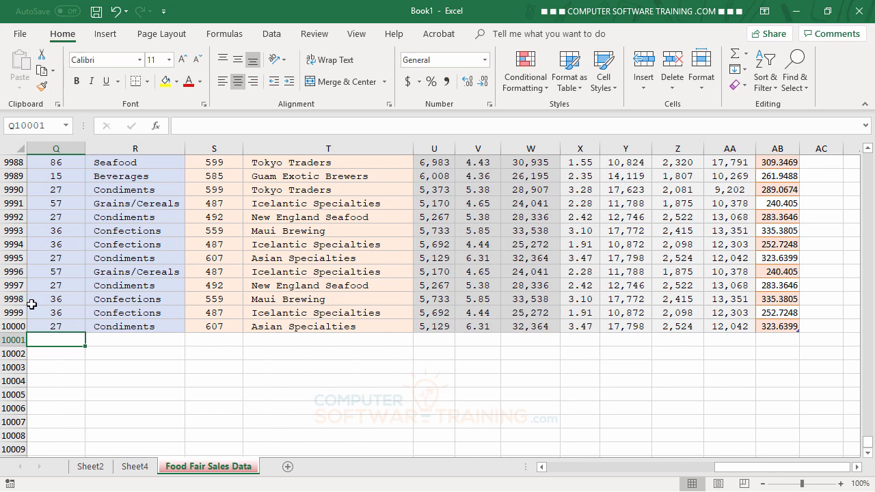
pyautogui.moveTo(13, 299); pyautogui.dragTo(12, 327)
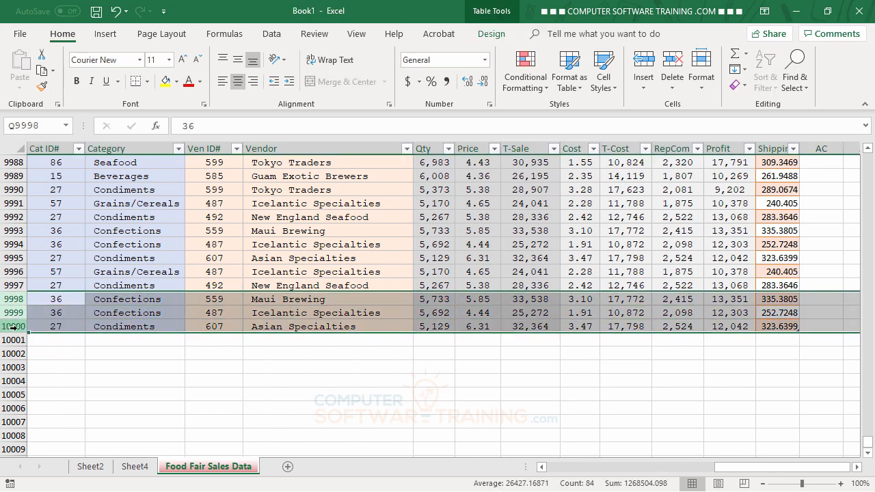
pyautogui.hotkey('ctrl', 'c')
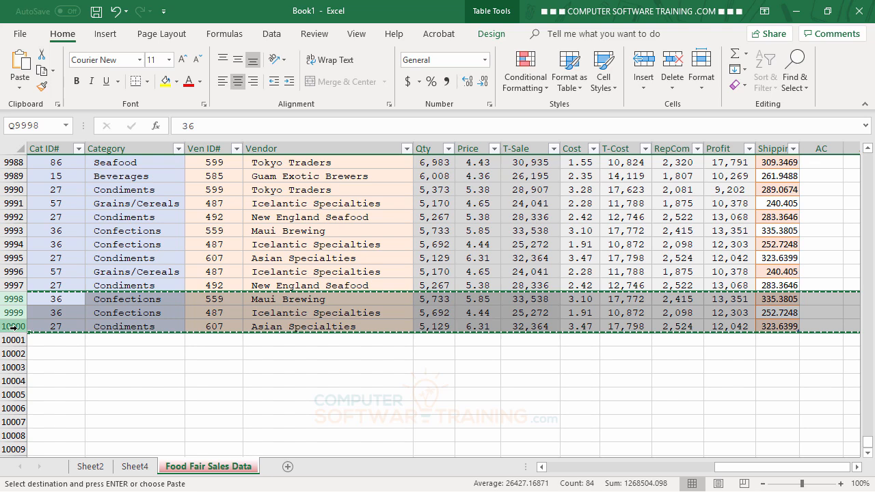
pyautogui.click(57, 342)
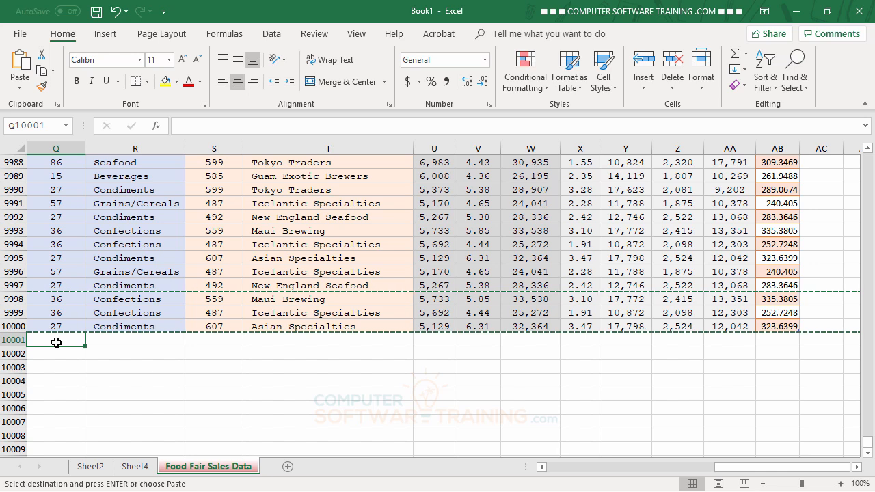
pyautogui.hotkey('ctrl', 'v')
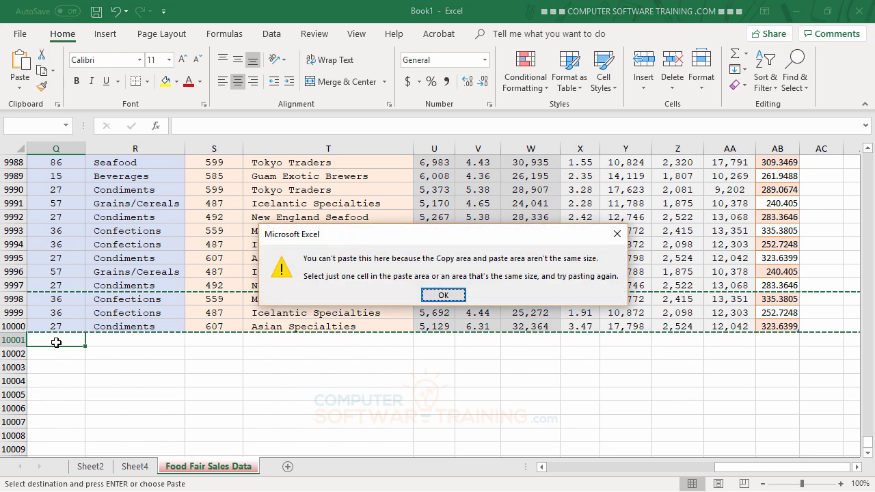
pyautogui.click(444, 296)
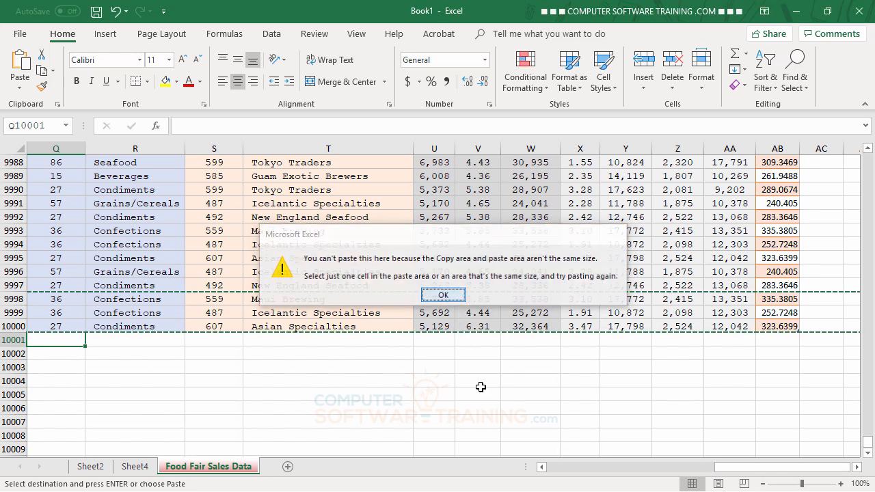
pyautogui.click(478, 383)
pyautogui.press('Escape')
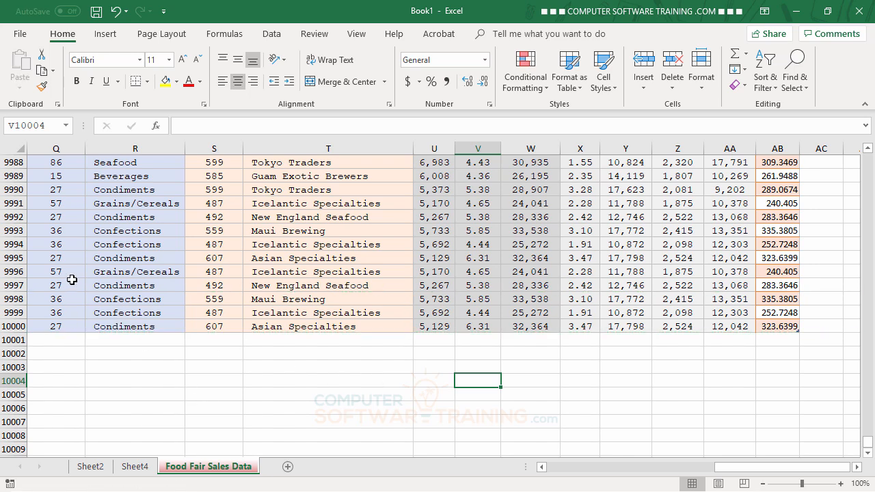
# Copy the Cat ID# to Shipping cells of rows 9998 to 10000 and paste them starting at Q10001.
pyautogui.moveTo(58, 300); pyautogui.dragTo(770, 329)
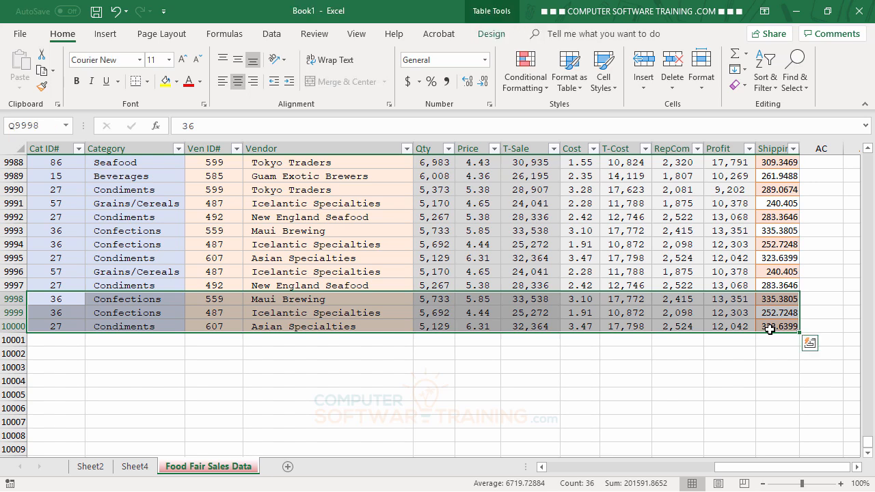
pyautogui.hotkey('ctrl', 'c')
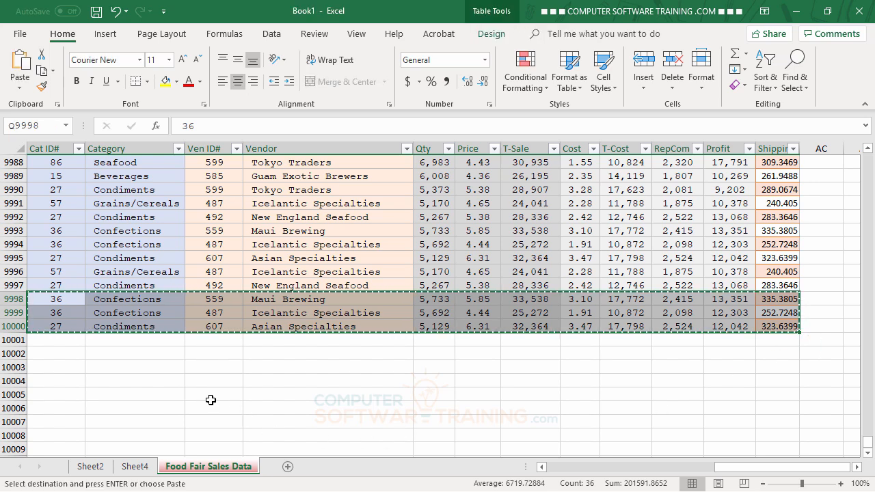
pyautogui.click(59, 340)
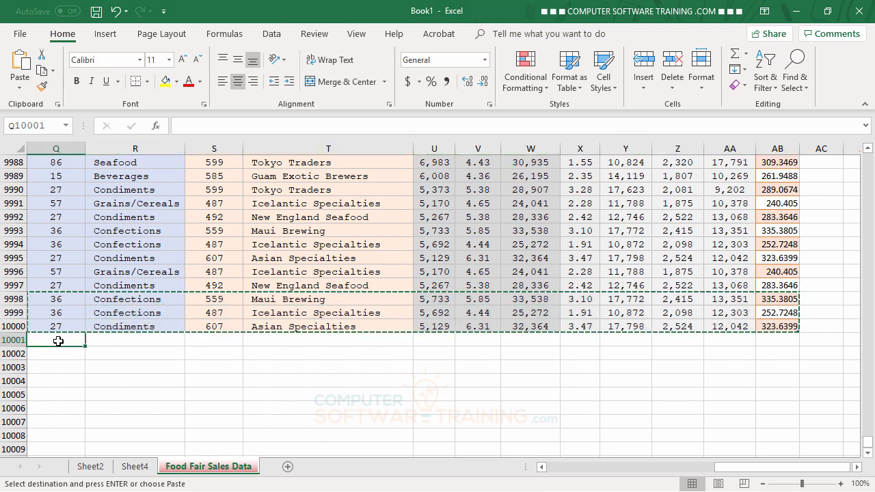
pyautogui.hotkey('ctrl', 'v')
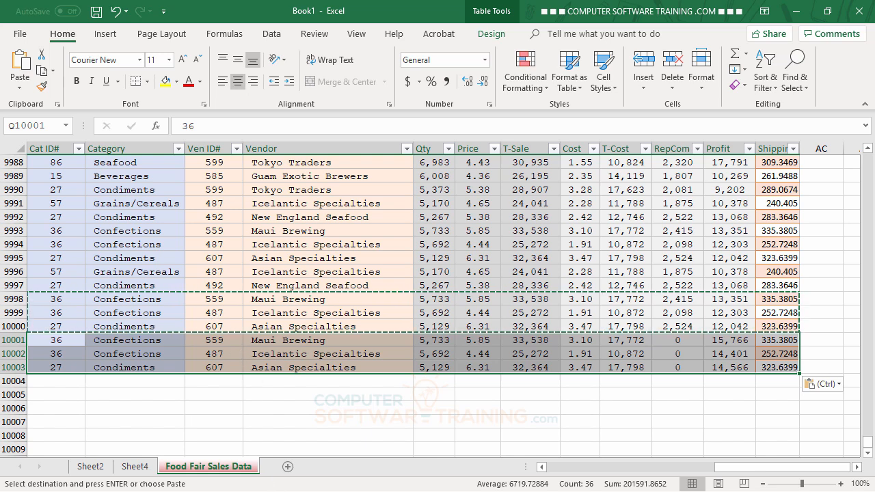
pyautogui.click(340, 394)
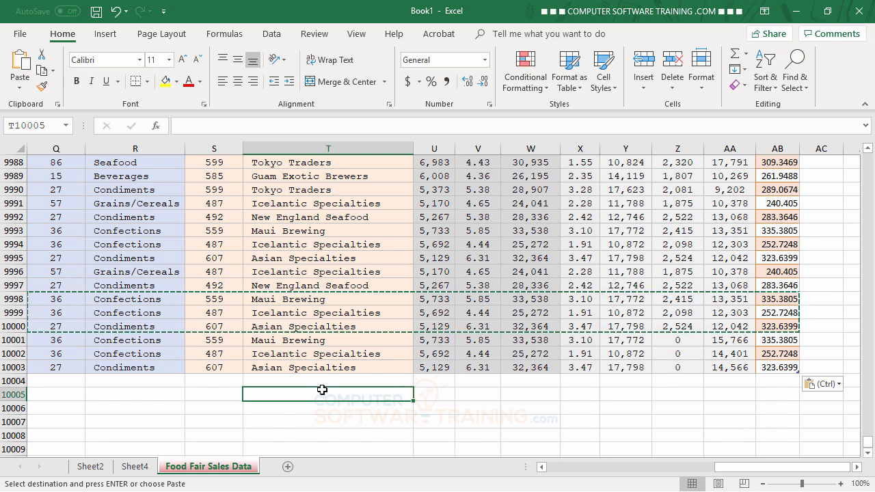
# Copy the Invoice# to FullProduct cells of rows 9998 to 10000 and paste them starting at A10001.
pyautogui.moveTo(736, 470); pyautogui.dragTo(757, 480)
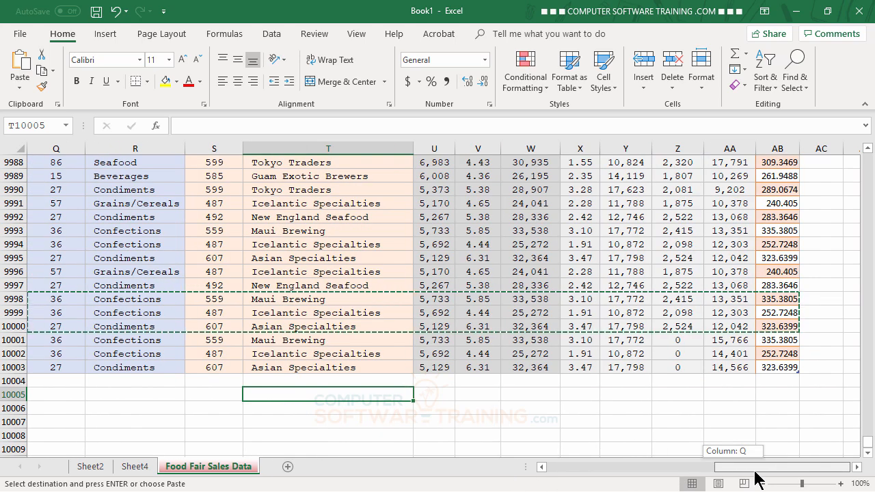
pyautogui.moveTo(755, 478); pyautogui.dragTo(509, 470)
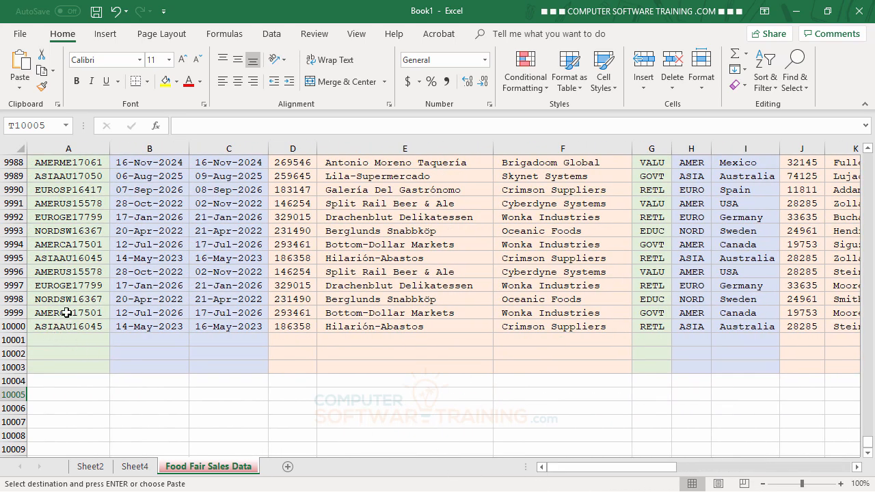
pyautogui.moveTo(59, 301); pyautogui.dragTo(749, 326)
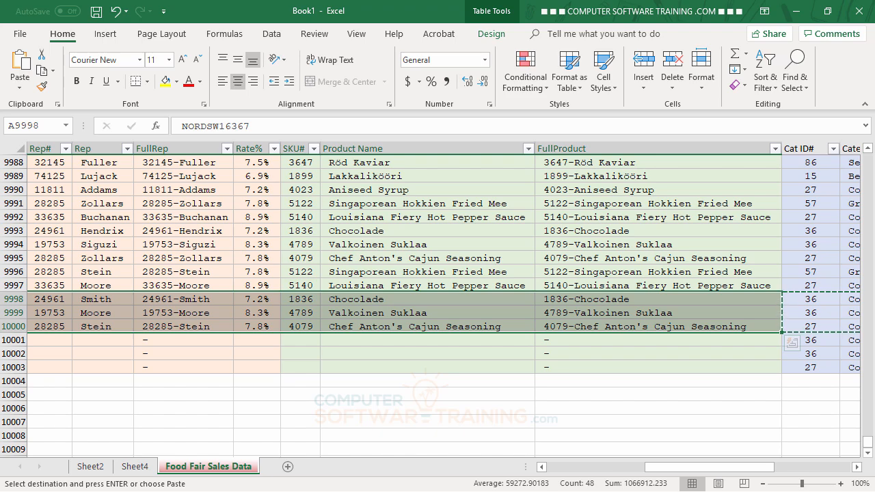
pyautogui.hotkey('ctrl', 'q')
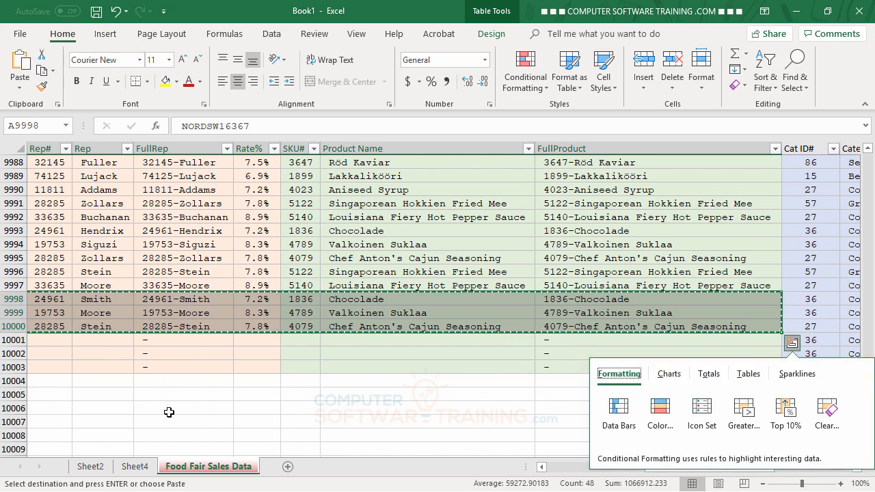
pyautogui.click(541, 467)
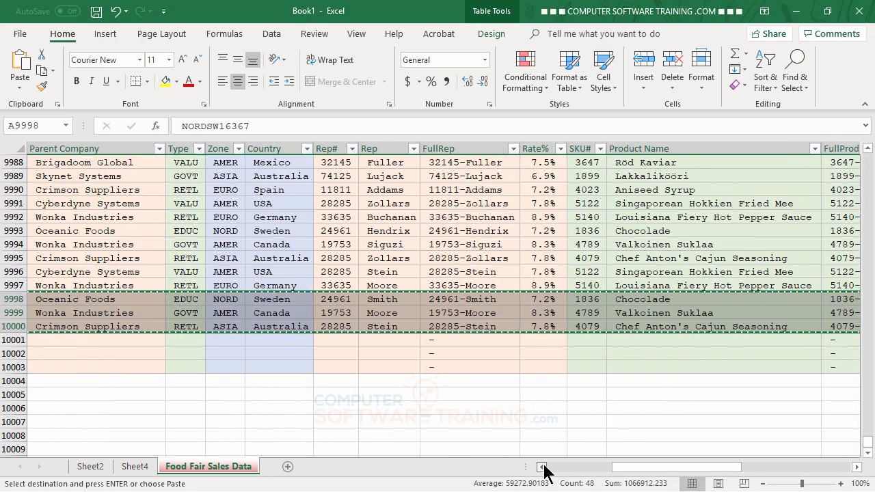
pyautogui.click(90, 340)
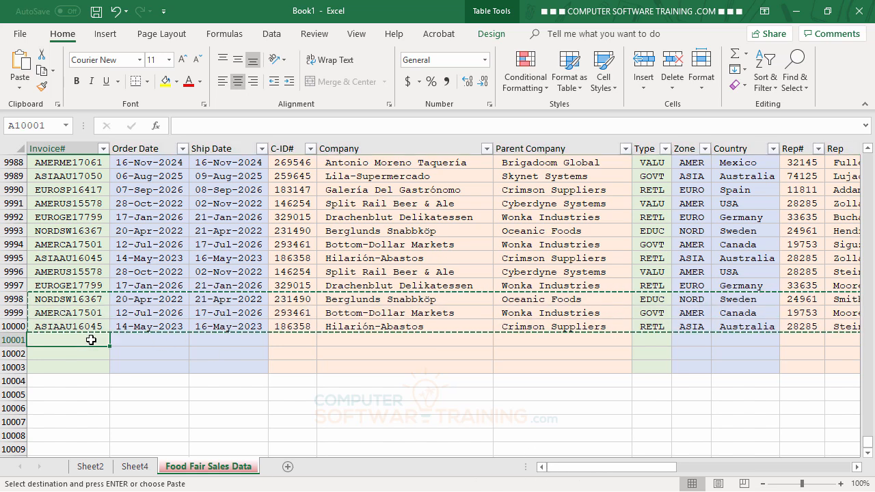
pyautogui.hotkey('ctrl', 'v')
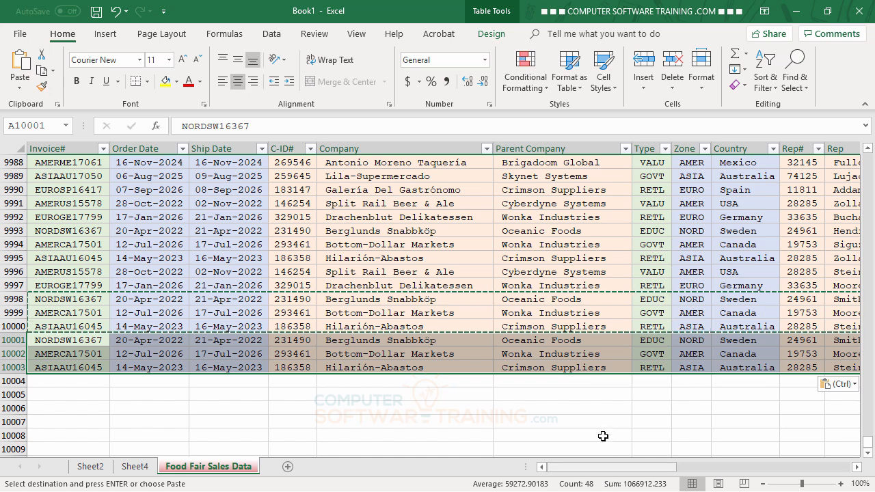
# Replace the Rep entries in K10001, K10002 and K10003 with three new, different rep surnames.
pyautogui.click(857, 468)
pyautogui.click(856, 467)
pyautogui.click(856, 467)
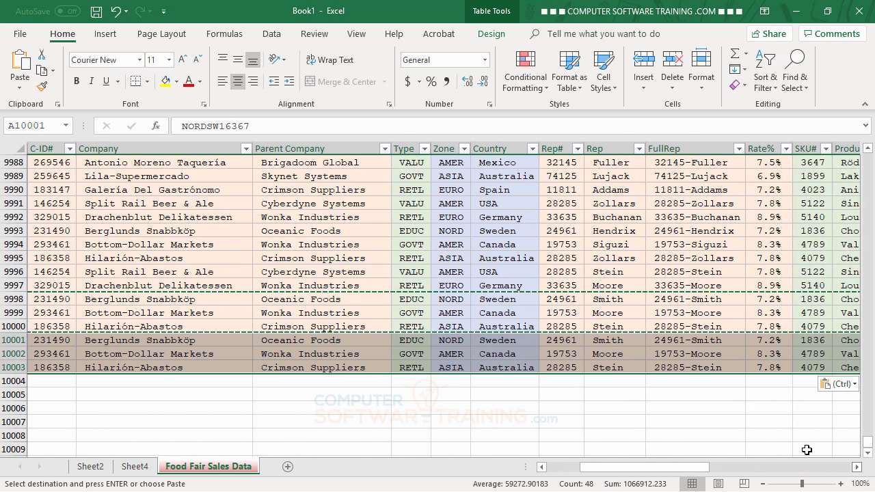
pyautogui.click(619, 352)
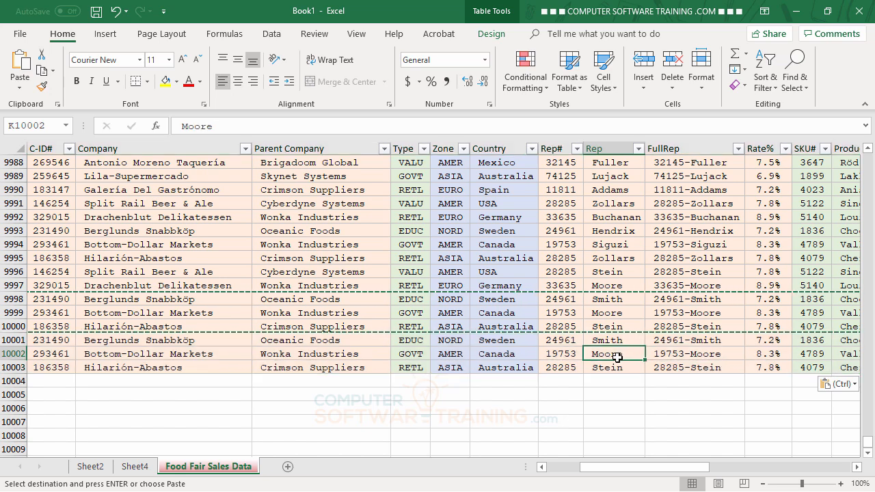
pyautogui.click(603, 341)
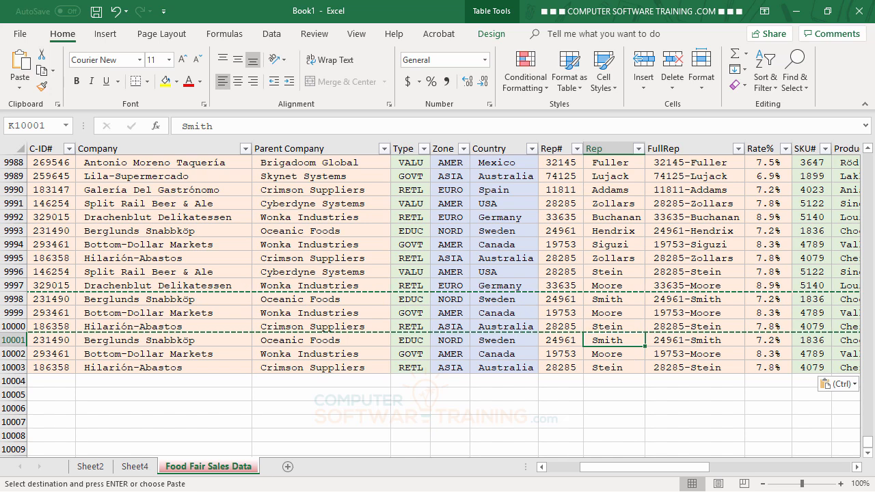
pyautogui.write('Dunham')
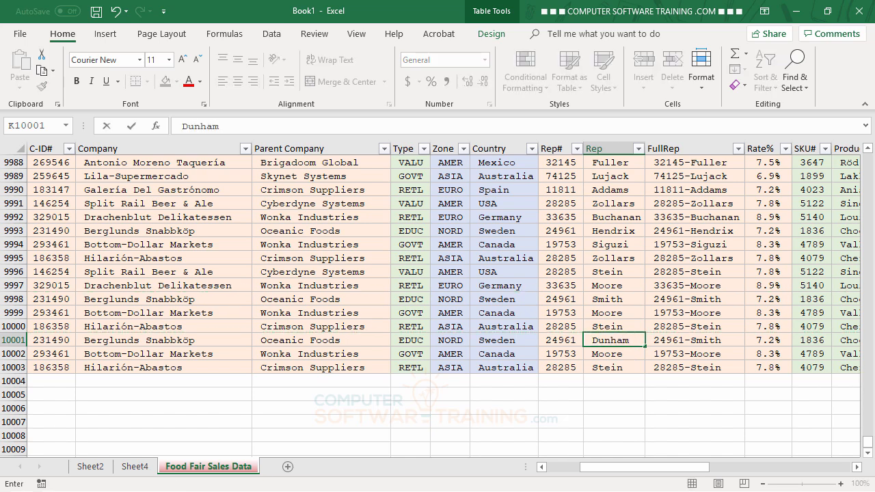
pyautogui.press('Return')
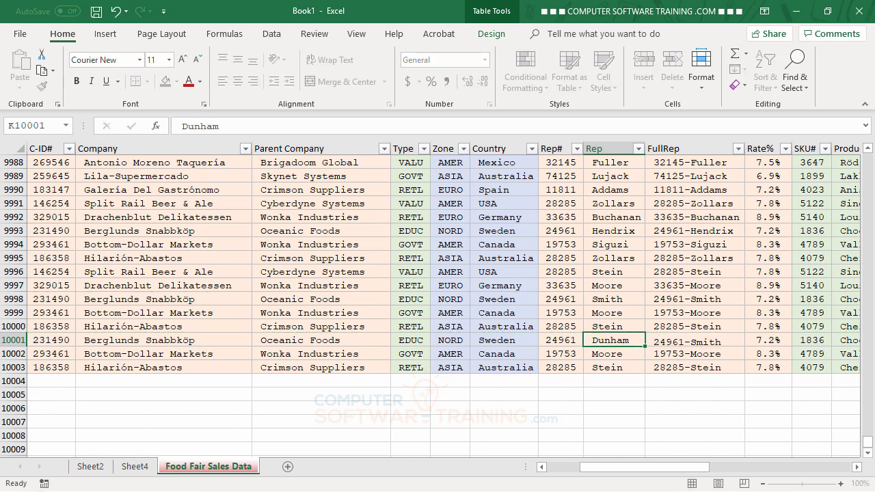
pyautogui.write('Ni')
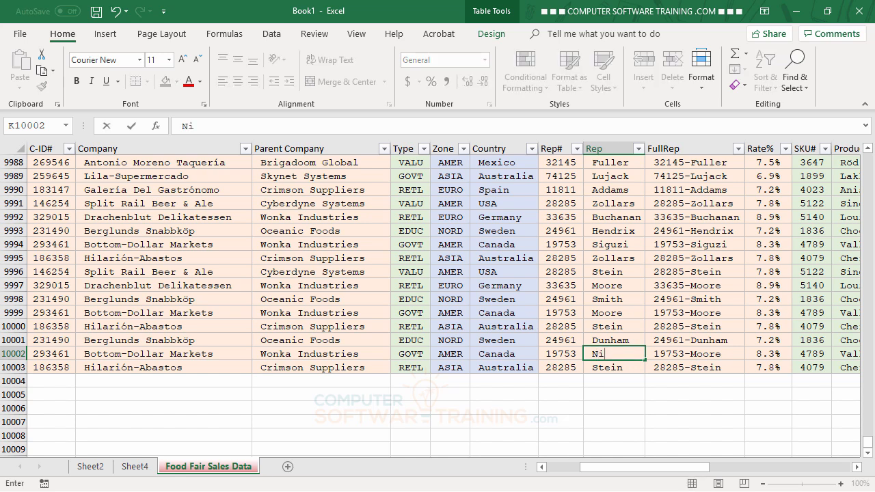
pyautogui.write('xon')
pyautogui.press('Return')
pyautogui.write('Swamee')
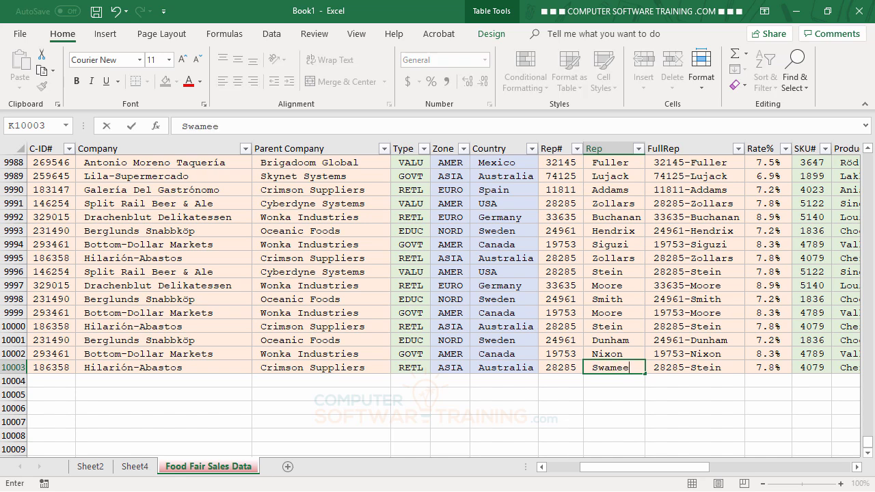
pyautogui.press('Return')
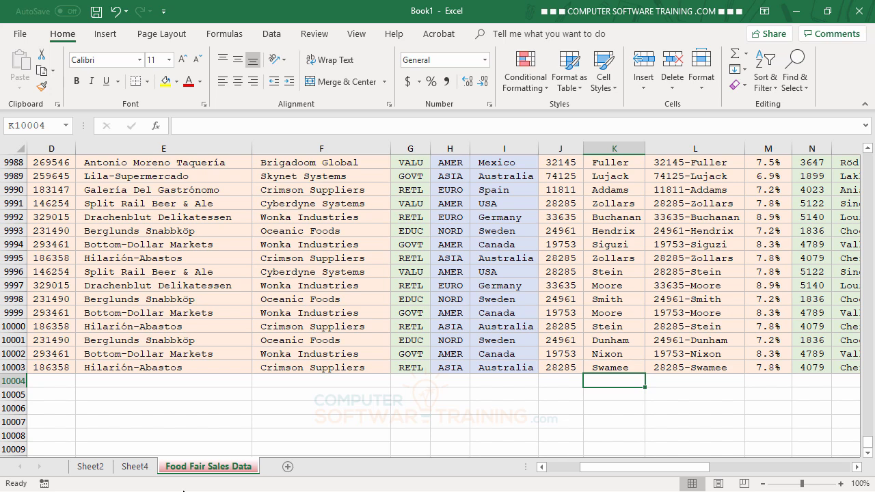
# Refresh the PivotTable on Sheet4 to bring in the added source rows, and look over the new rep rows and the refresh options.
pyautogui.click(135, 467)
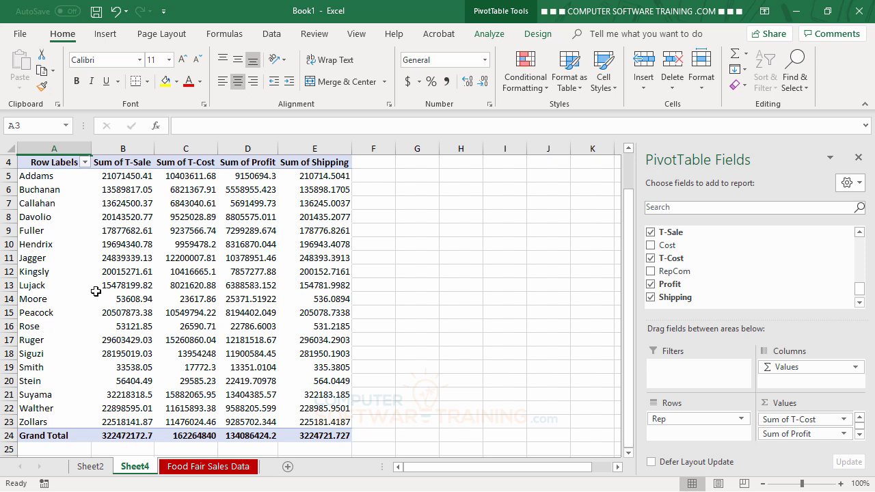
pyautogui.moveTo(251, 274)
pyautogui.click(491, 36)
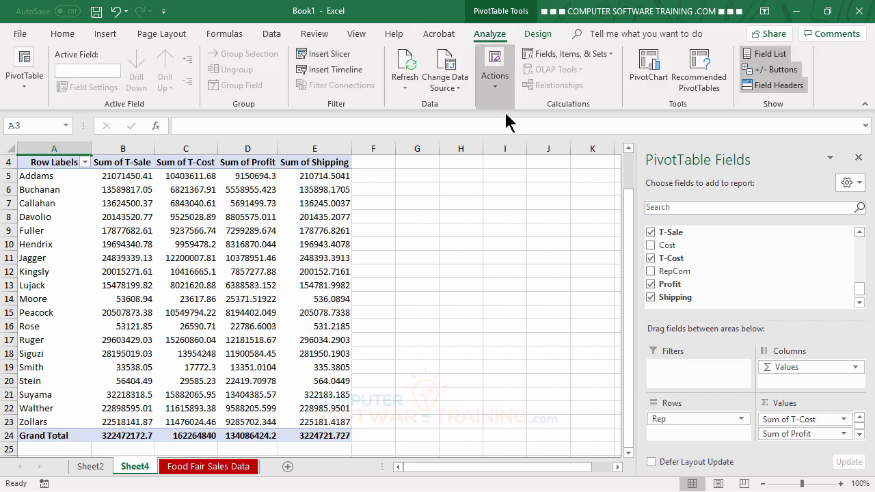
pyautogui.click(406, 64)
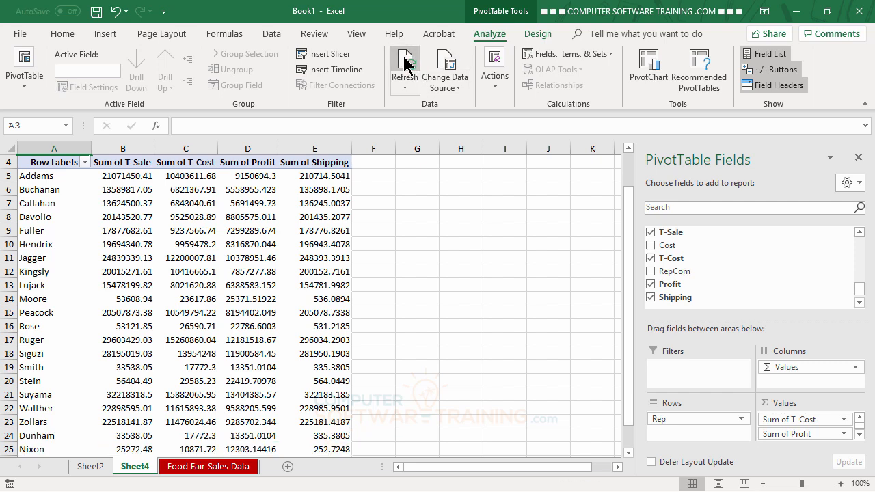
pyautogui.scroll(-2, 247, 384)
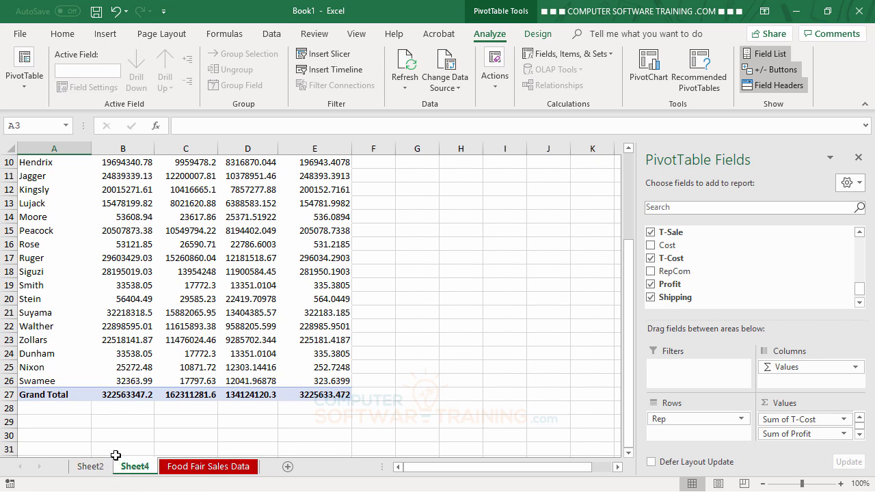
pyautogui.click(405, 87)
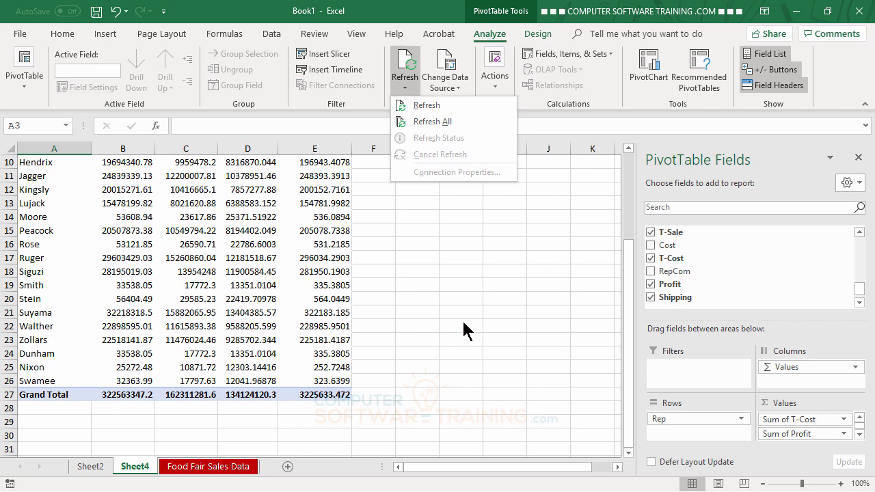
pyautogui.click(453, 300)
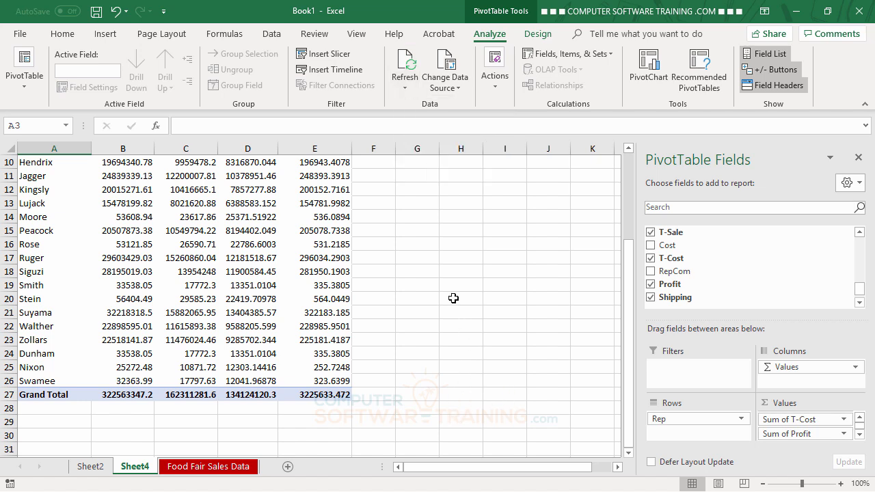